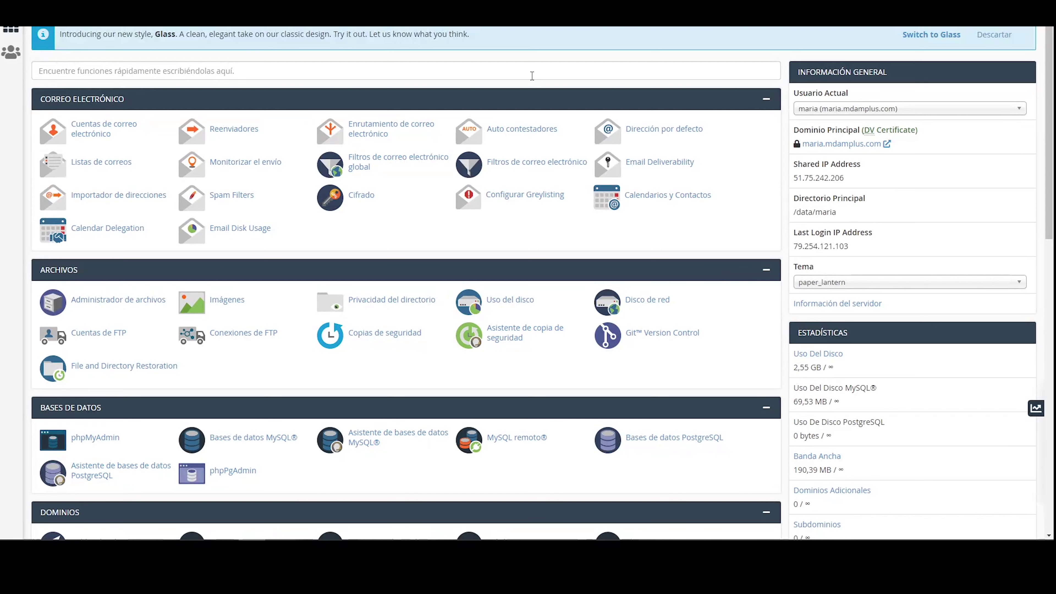
Search the hosting features for "php", open phpMyAdmin and examine the full table list of the site's wp_zetza database.
{"action": "left_click", "coordinate": [660, 75]}
{"action": "type", "text": "php"}
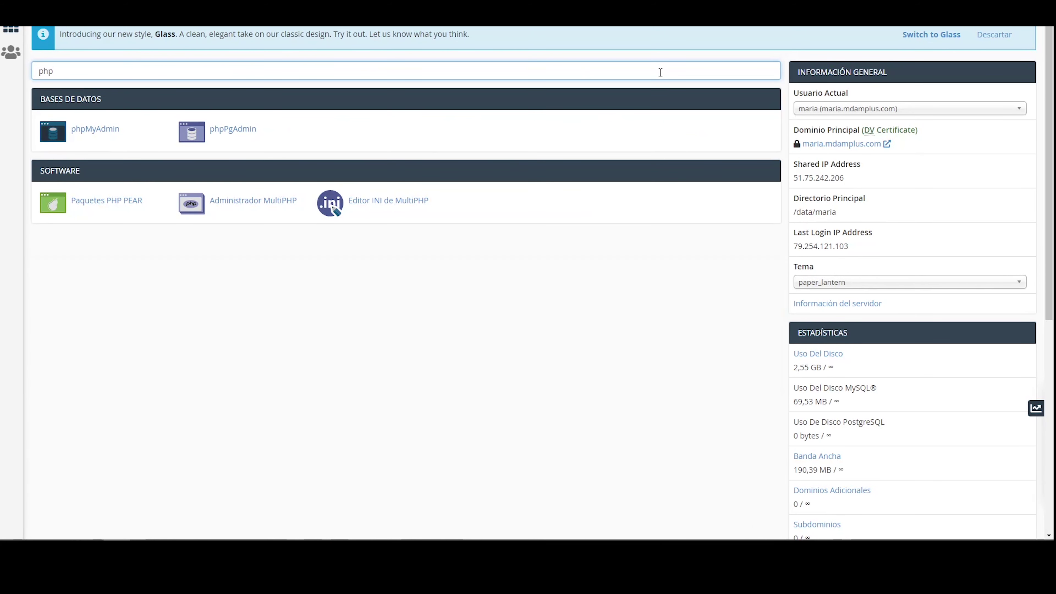
{"action": "left_click", "coordinate": [78, 133]}
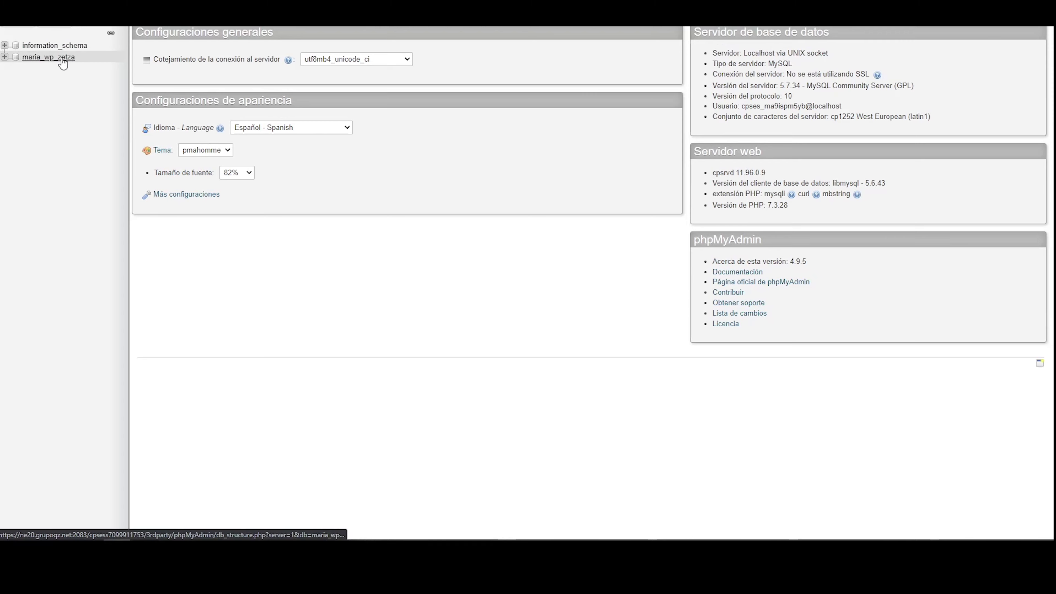
{"action": "left_click", "coordinate": [61, 60]}
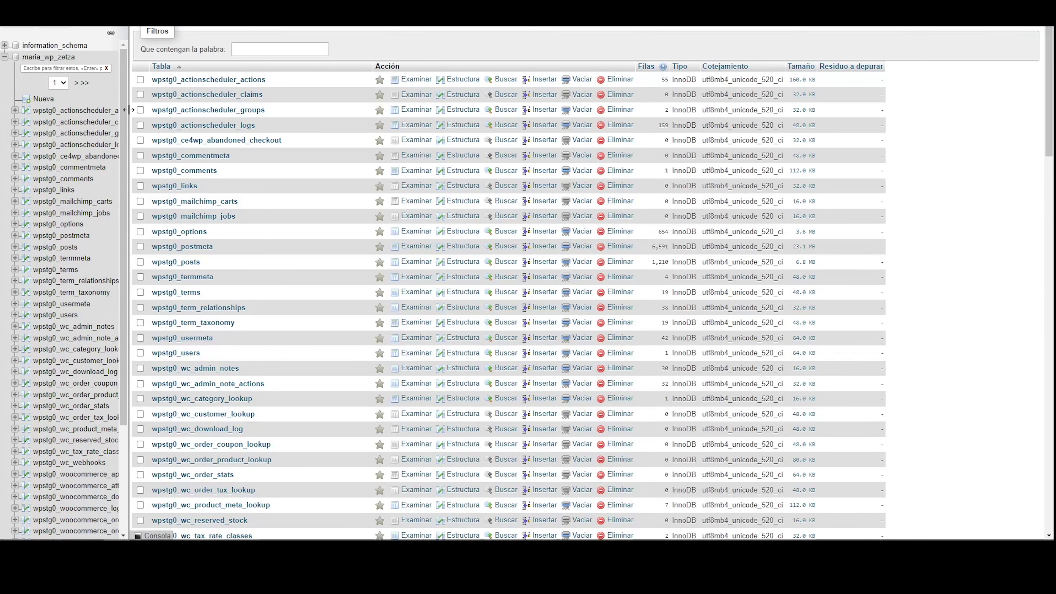
{"action": "left_click_drag", "start_coordinate": [130, 117], "coordinate": [223, 263]}
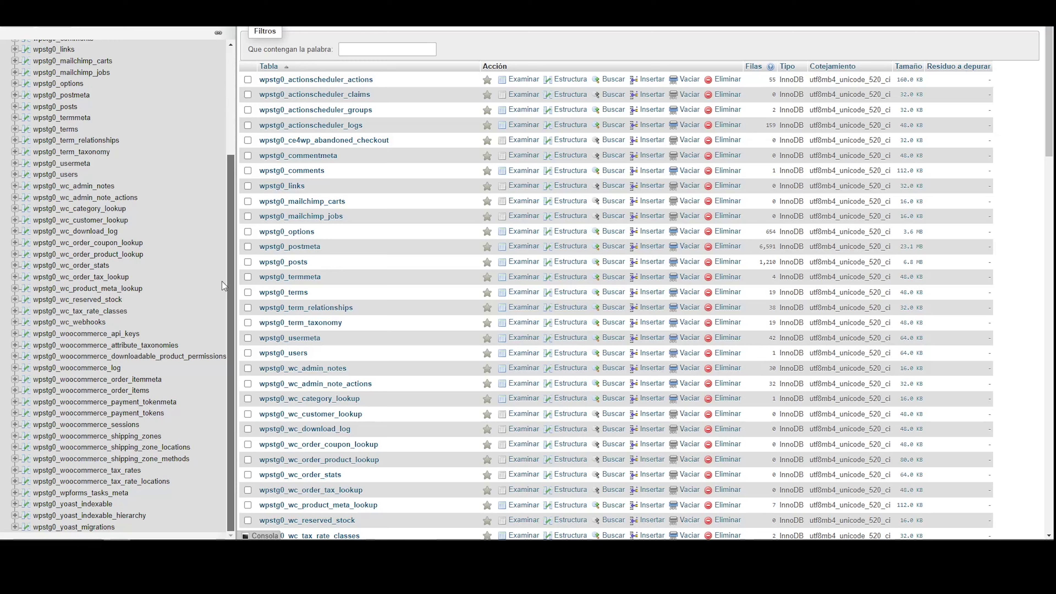
{"action": "left_click_drag", "start_coordinate": [222, 281], "coordinate": [233, 112]}
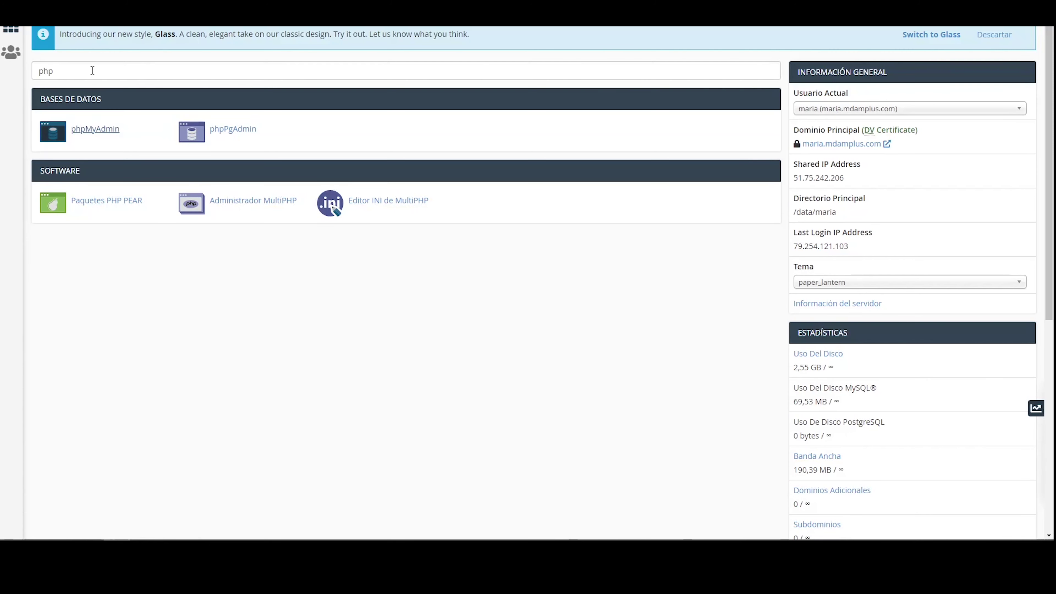
Log in to the Pino Abogados WordPress dashboard from WordPress Toolkit and open its installed plugins list.
{"action": "left_click", "coordinate": [257, 201]}
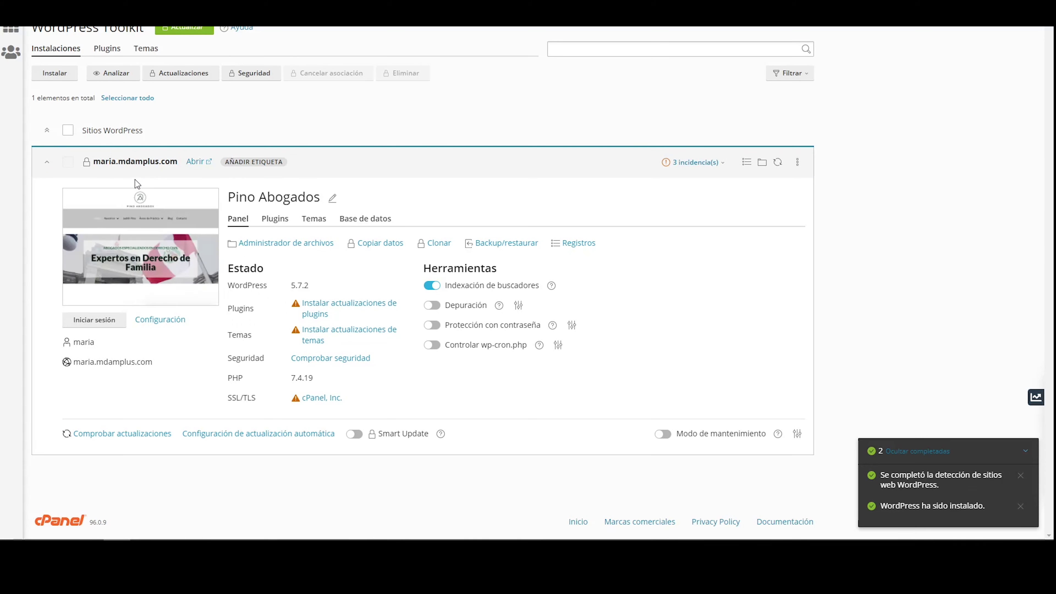
{"action": "left_click", "coordinate": [94, 320]}
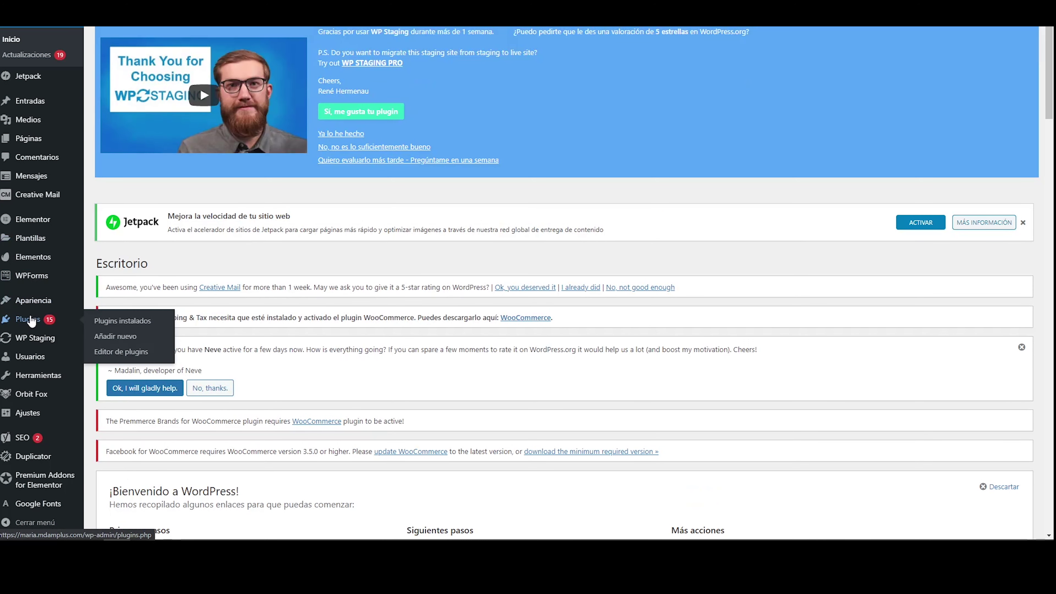
{"action": "left_click", "coordinate": [31, 321]}
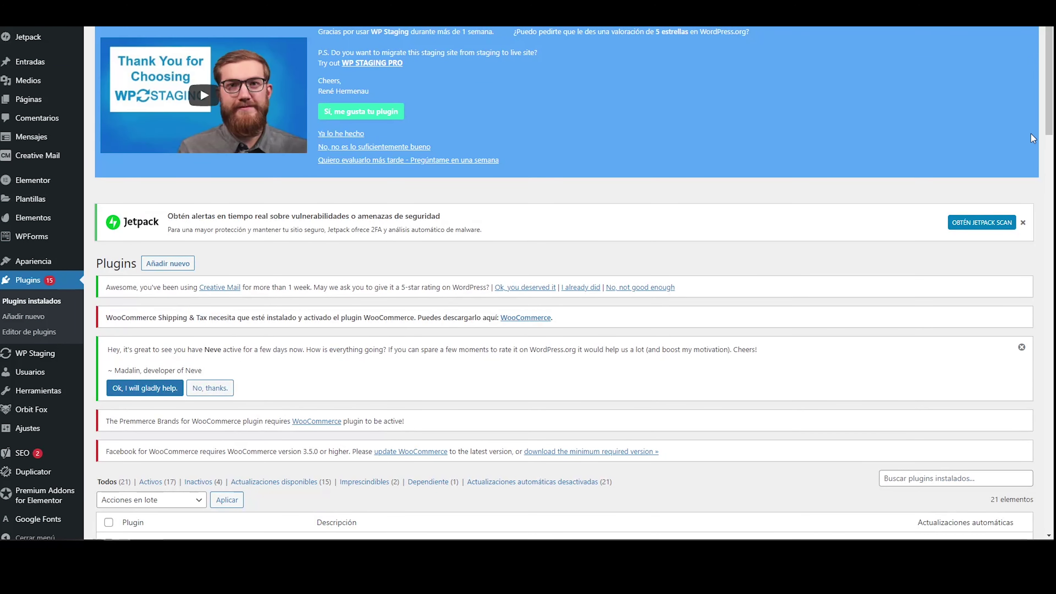
Delete the inactive Akismet Anti-Spam and BackUpWordPress plugins, accepting each confirmation.
{"action": "left_click_drag", "start_coordinate": [1048, 129], "coordinate": [1045, 232]}
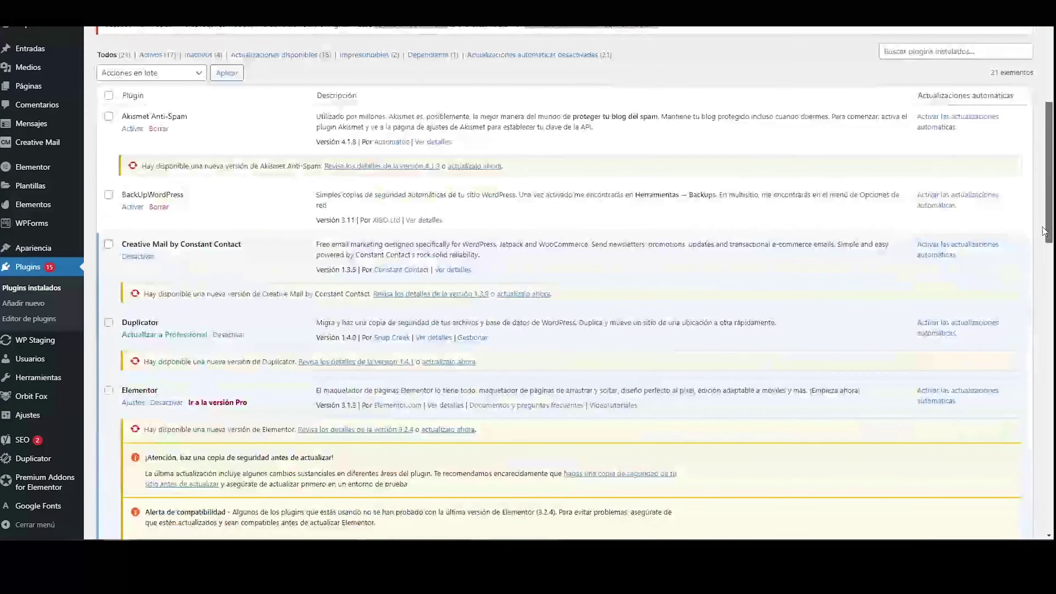
{"action": "left_click", "coordinate": [156, 132]}
{"action": "left_click", "coordinate": [574, 32]}
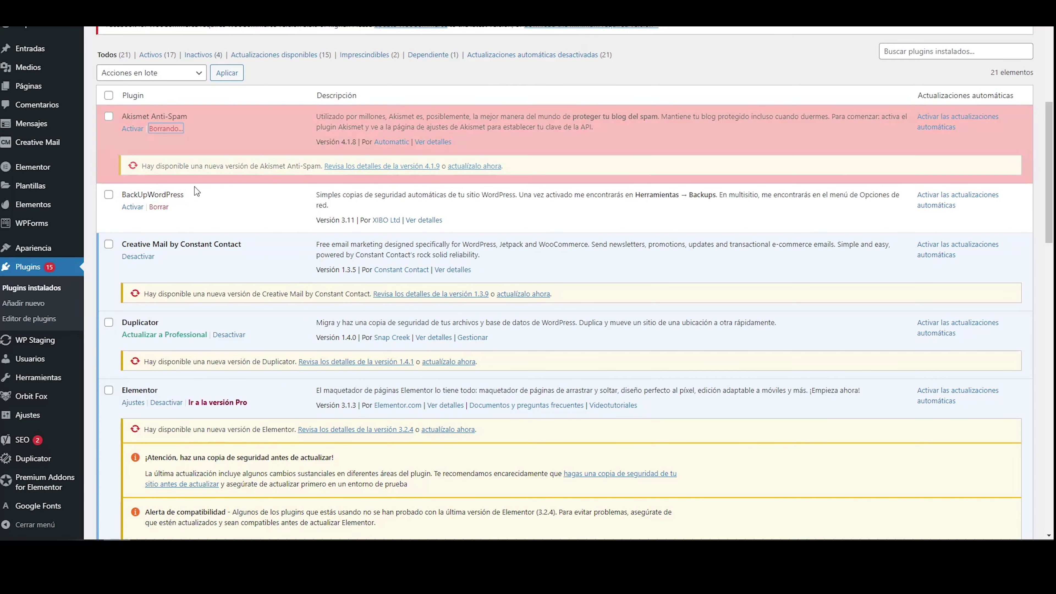
{"action": "left_click", "coordinate": [158, 150]}
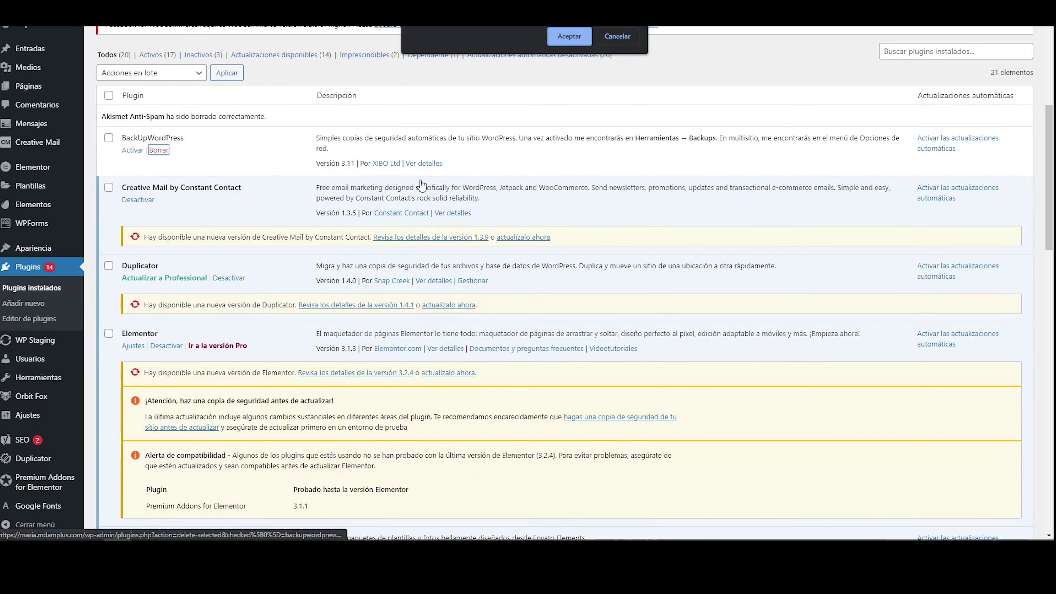
{"action": "left_click", "coordinate": [570, 37]}
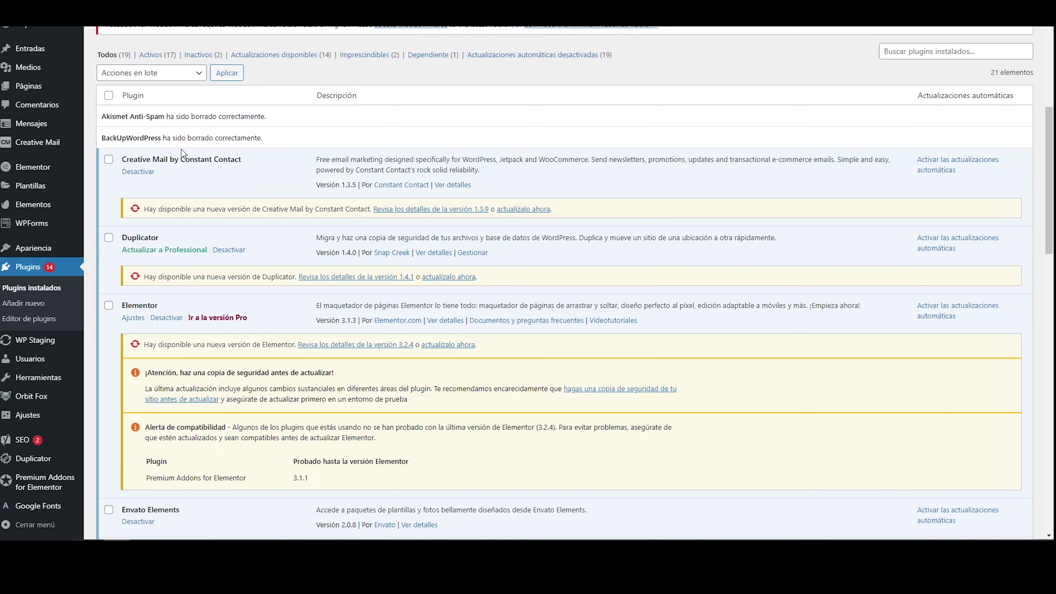
Deactivate the Duplicator plugin and delete it from the site.
{"action": "left_click", "coordinate": [109, 159]}
{"action": "left_click", "coordinate": [229, 250]}
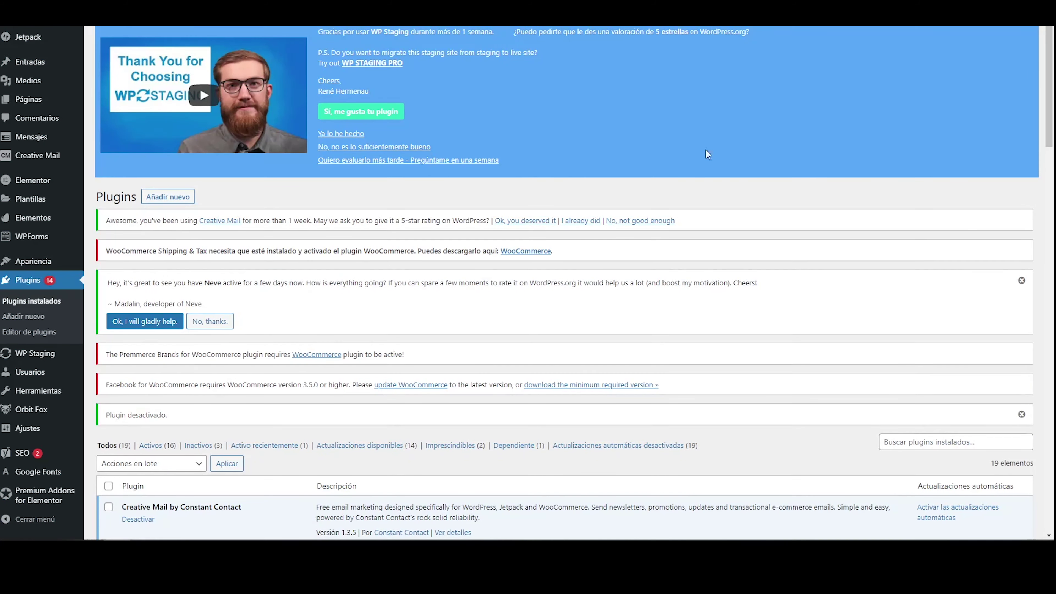
{"action": "scroll", "coordinate": [706, 148], "scroll_direction": "down", "scroll_amount": 10}
{"action": "left_click", "coordinate": [159, 54]}
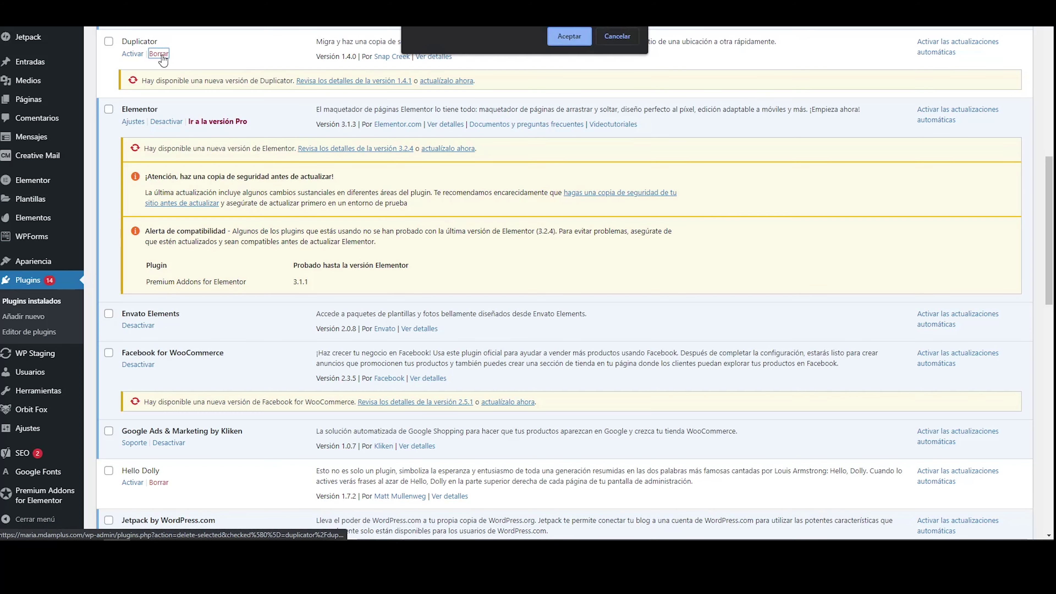
{"action": "left_click", "coordinate": [563, 35]}
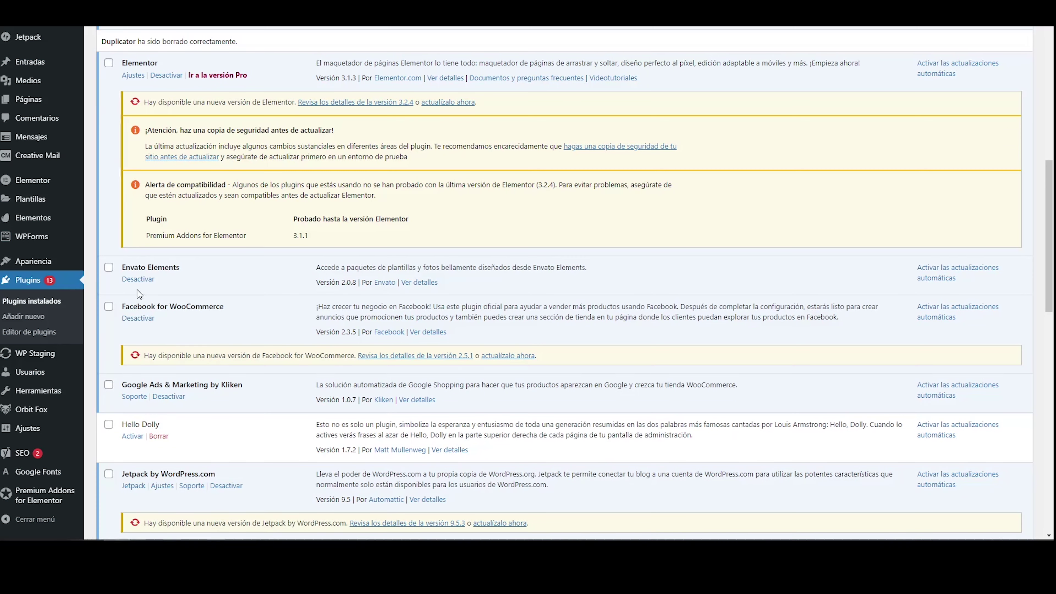
Deactivate the Envato Elements plugin and delete it from the site.
{"action": "left_click", "coordinate": [140, 282]}
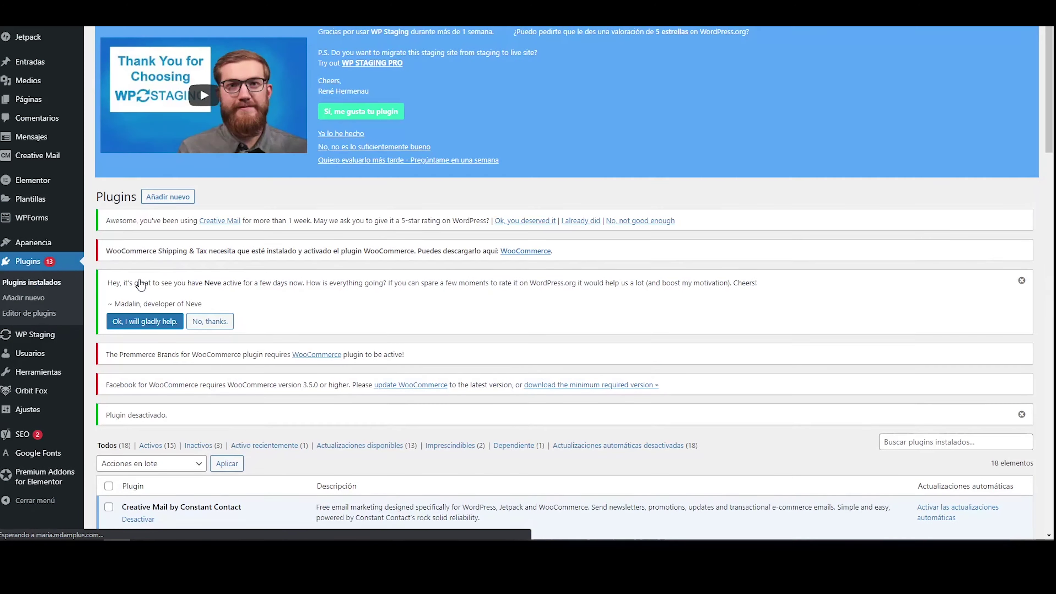
{"action": "left_click_drag", "start_coordinate": [1050, 166], "coordinate": [1049, 354]}
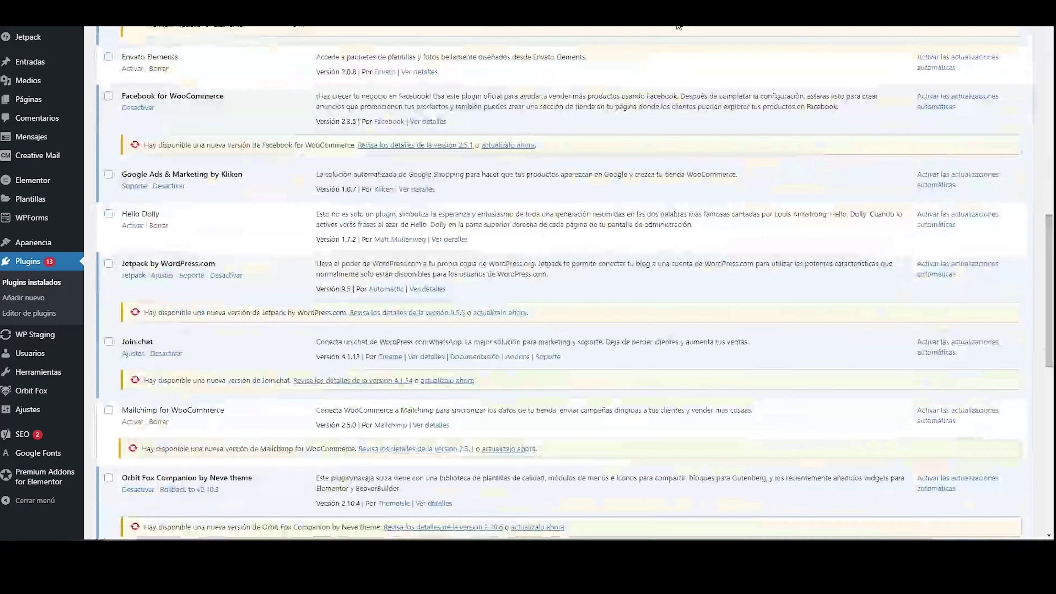
{"action": "left_click", "coordinate": [159, 69]}
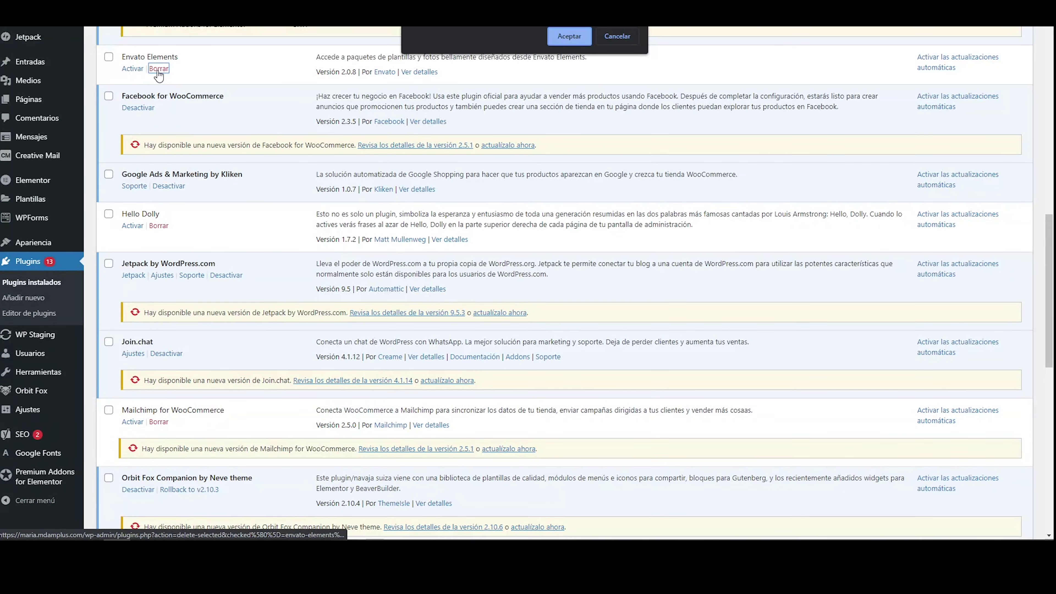
{"action": "left_click", "coordinate": [569, 37]}
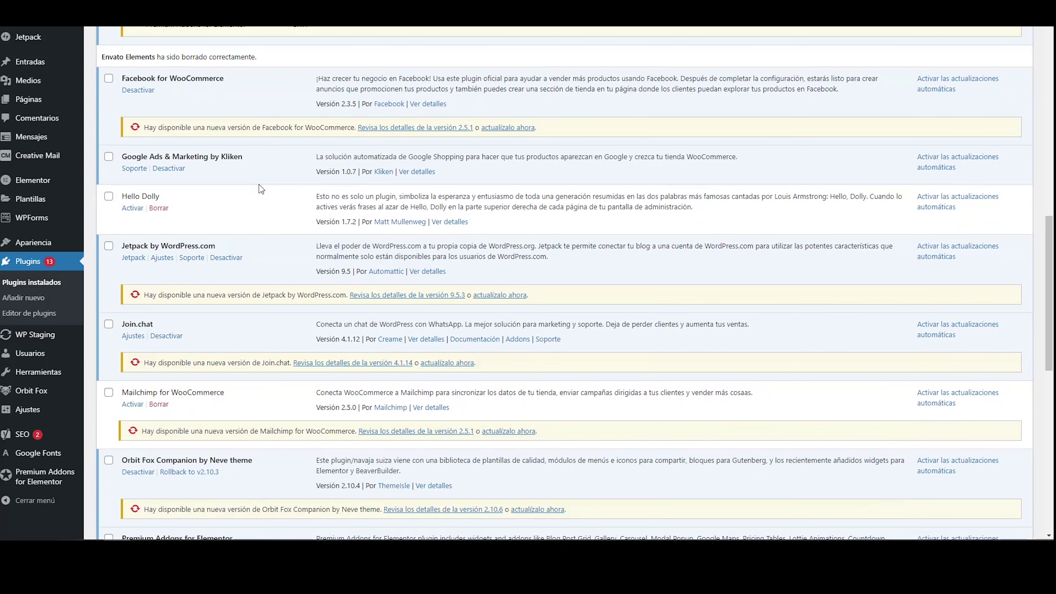
Deactivate the WP STAGING plugin without submitting feedback, with "Otra razón" selected as the reason.
{"action": "left_click", "coordinate": [109, 197]}
{"action": "left_click", "coordinate": [108, 392]}
{"action": "left_click_drag", "start_coordinate": [1050, 235], "coordinate": [1044, 421]}
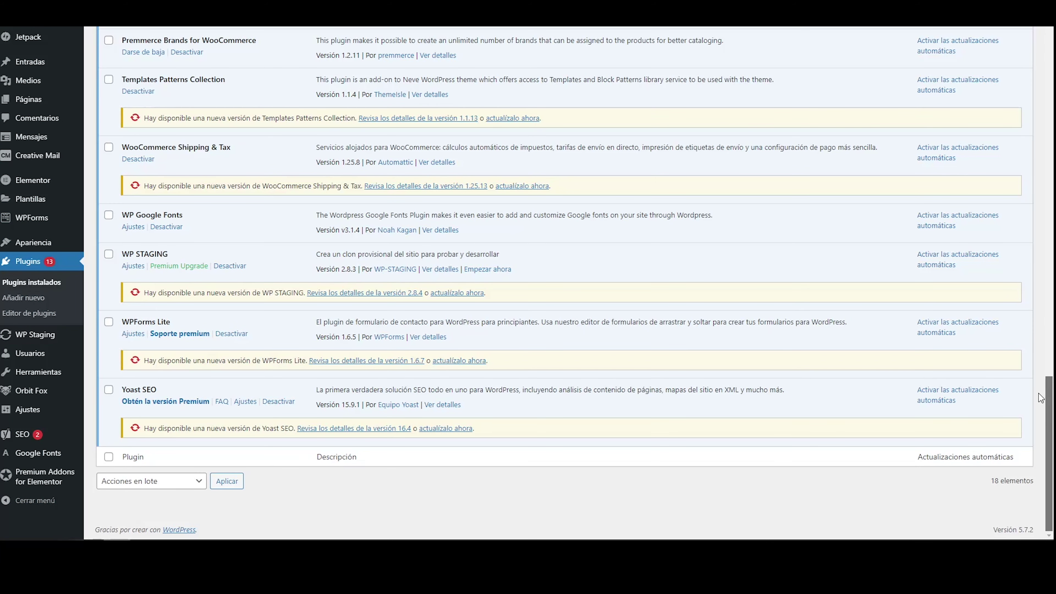
{"action": "mouse_move", "coordinate": [1041, 397]}
{"action": "left_mouse_down"}
{"action": "mouse_move", "coordinate": [1042, 304]}
{"action": "mouse_move", "coordinate": [1036, 416]}
{"action": "left_mouse_up"}
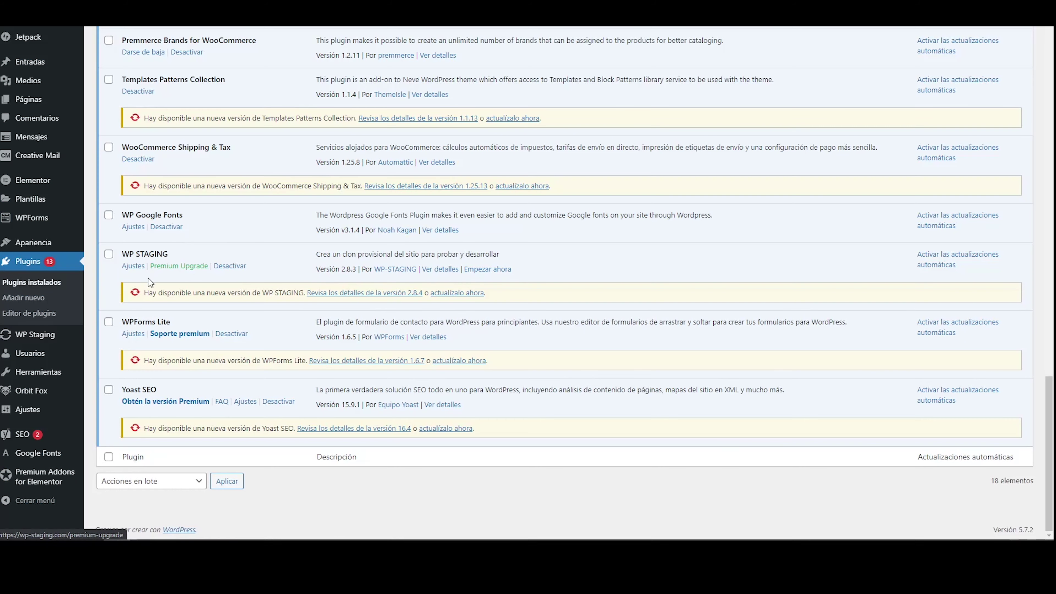
{"action": "left_click", "coordinate": [230, 266]}
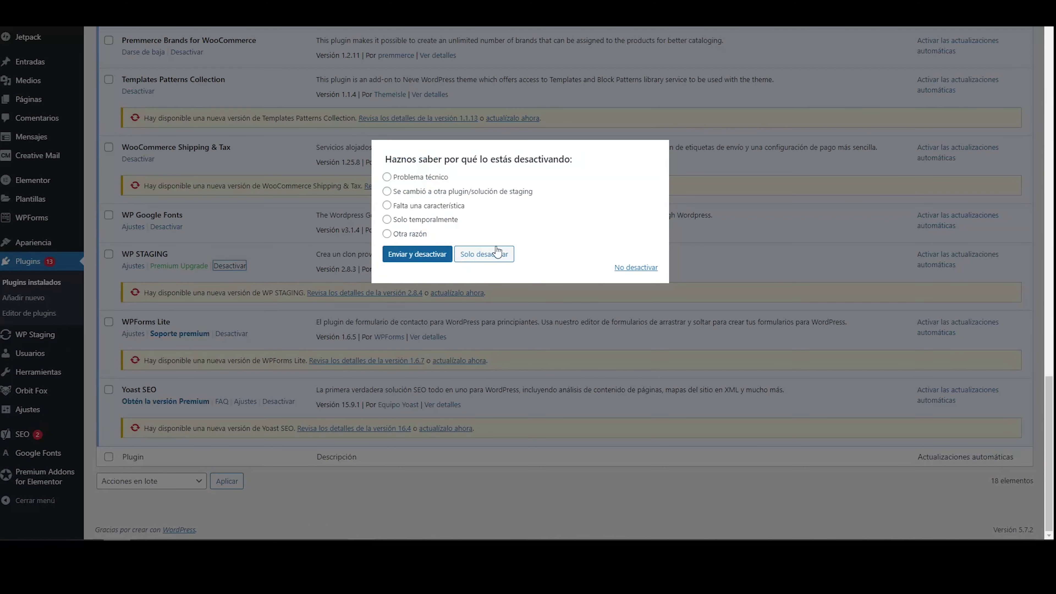
{"action": "left_click", "coordinate": [414, 235]}
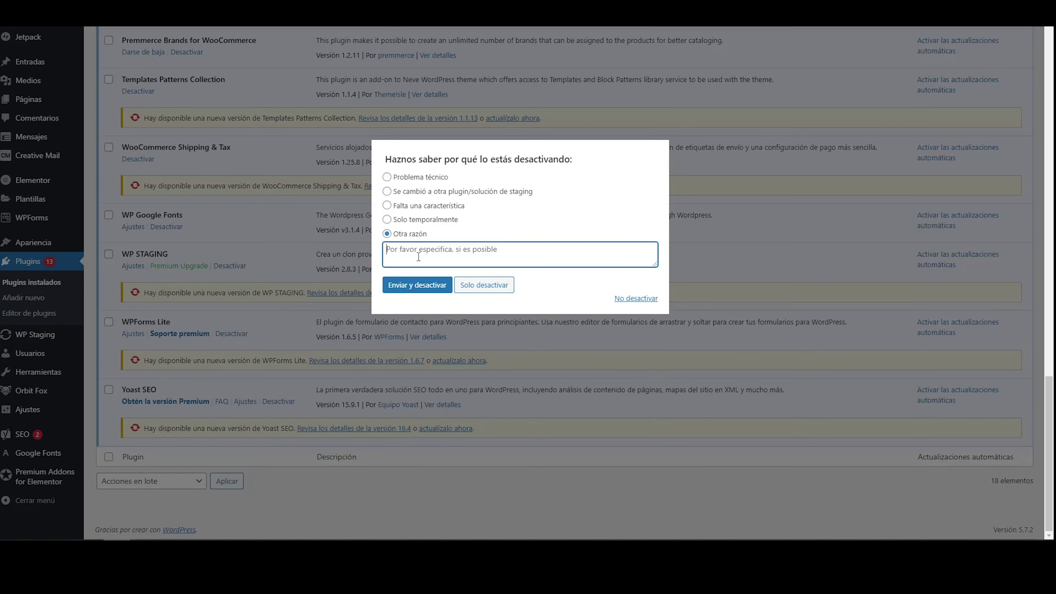
{"action": "left_click", "coordinate": [491, 287]}
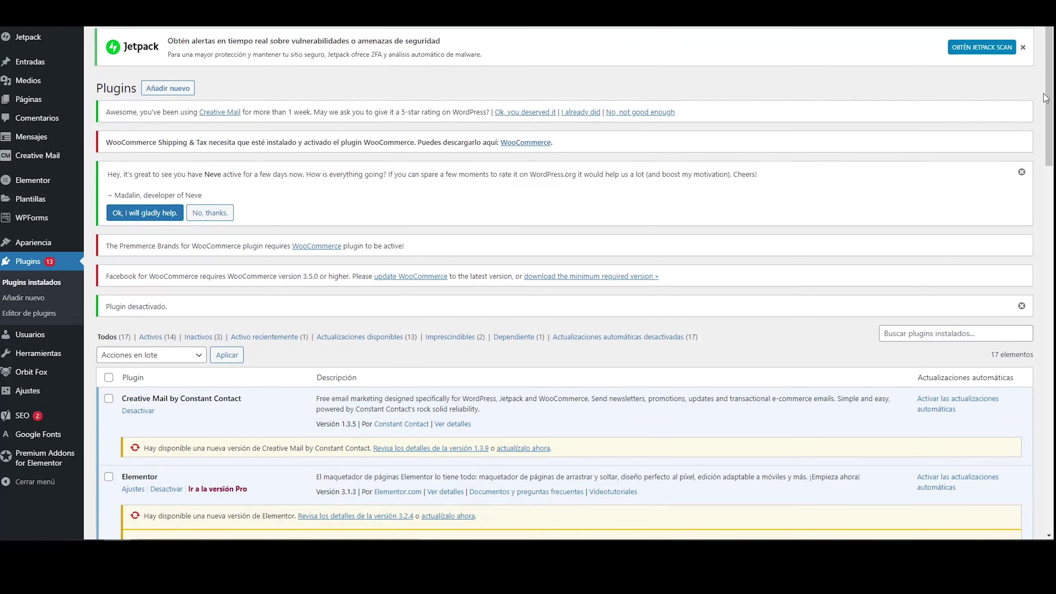
Filter the plugins to the inactive ones and bulk-delete Hello Dolly, Mailchimp for WooCommerce and WP STAGING.
{"action": "left_click_drag", "start_coordinate": [1044, 98], "coordinate": [1038, 418]}
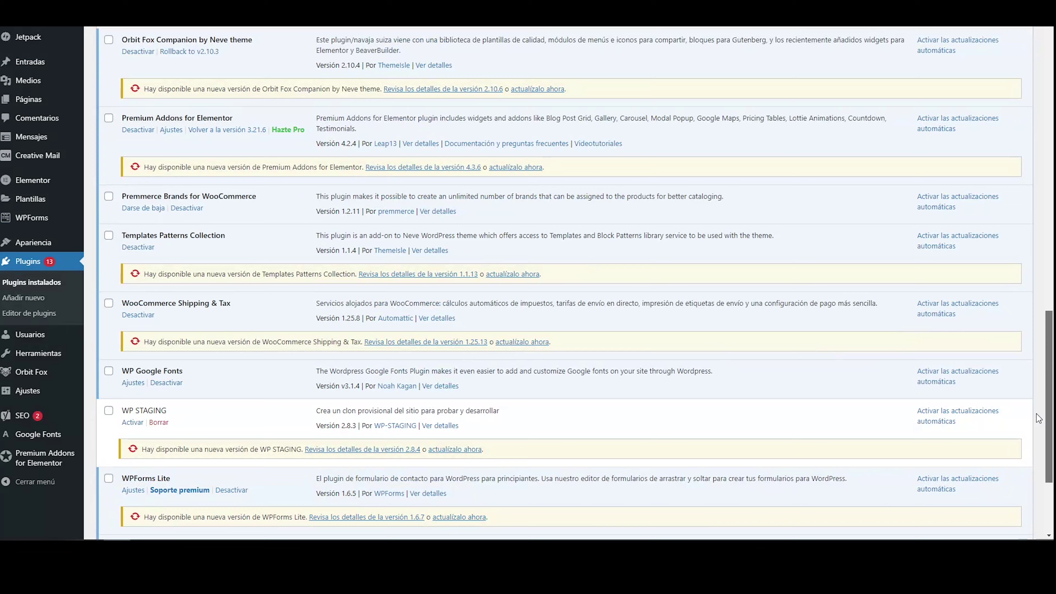
{"action": "left_click_drag", "start_coordinate": [1038, 418], "coordinate": [1028, 488]}
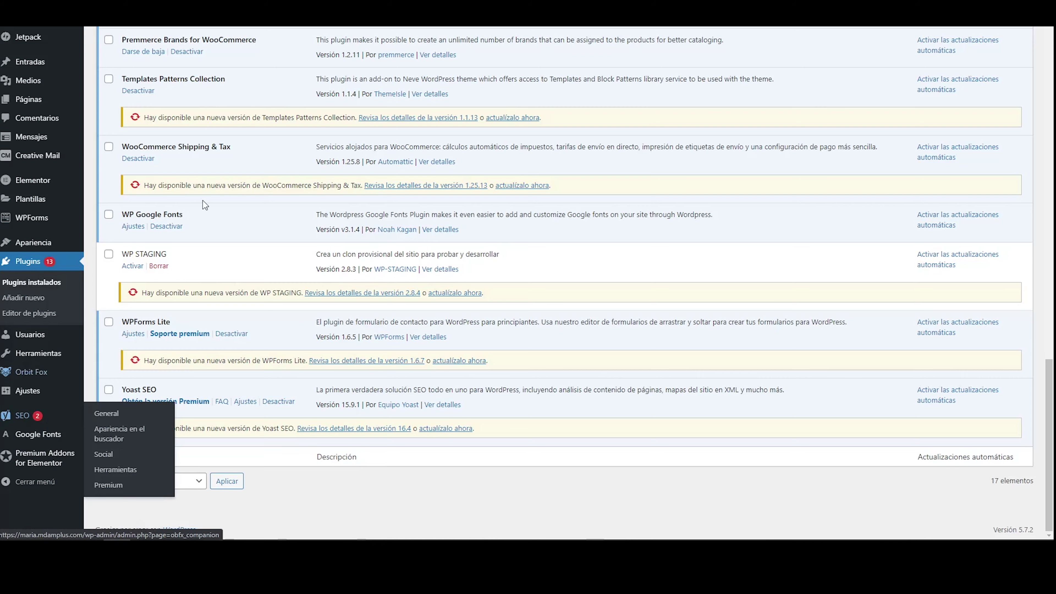
{"action": "left_click_drag", "start_coordinate": [1050, 416], "coordinate": [1019, 35]}
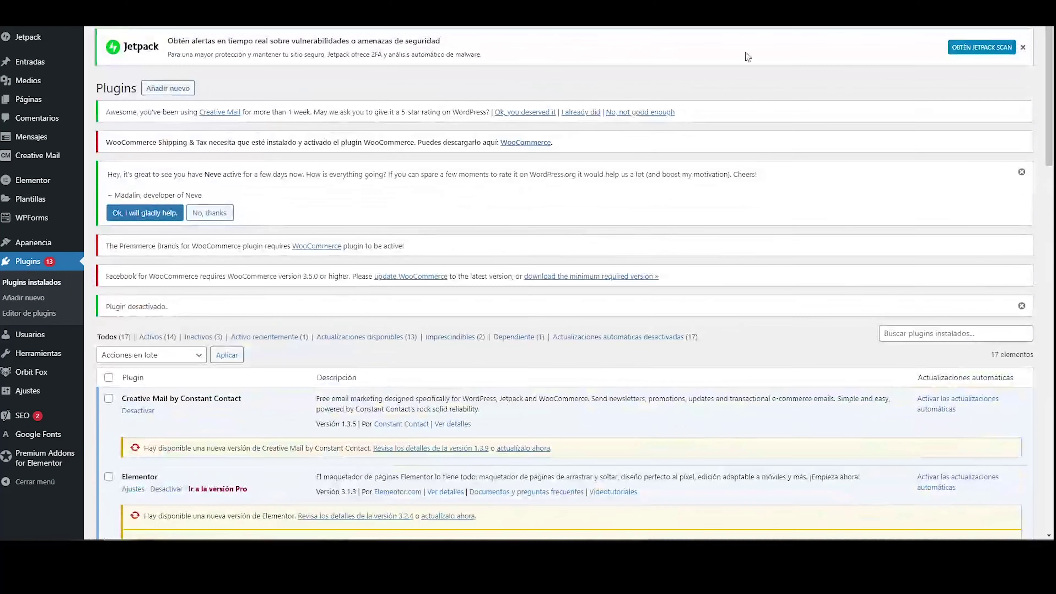
{"action": "left_click", "coordinate": [199, 337]}
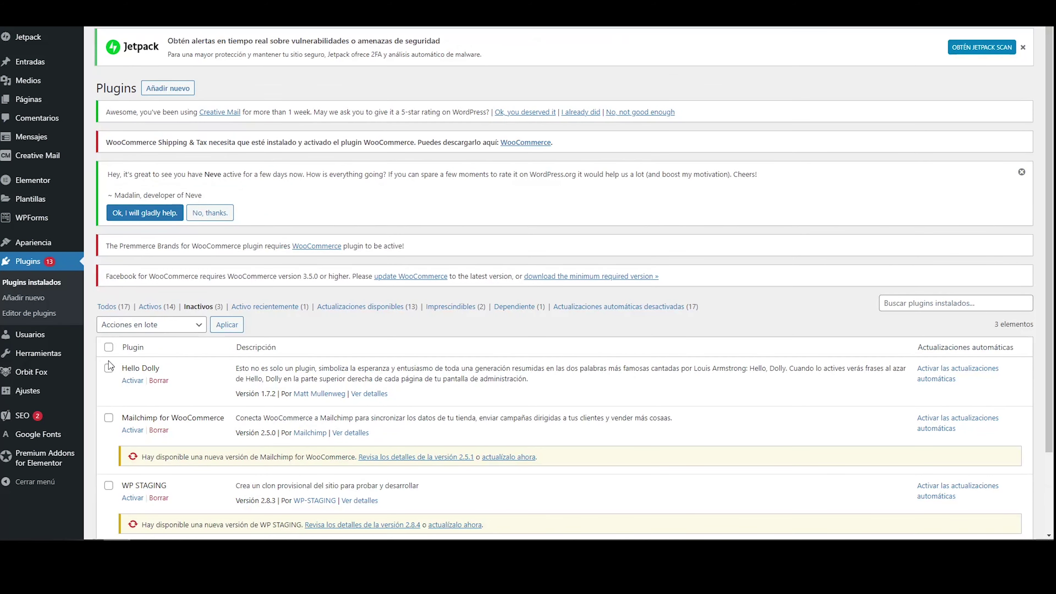
{"action": "left_click", "coordinate": [109, 347]}
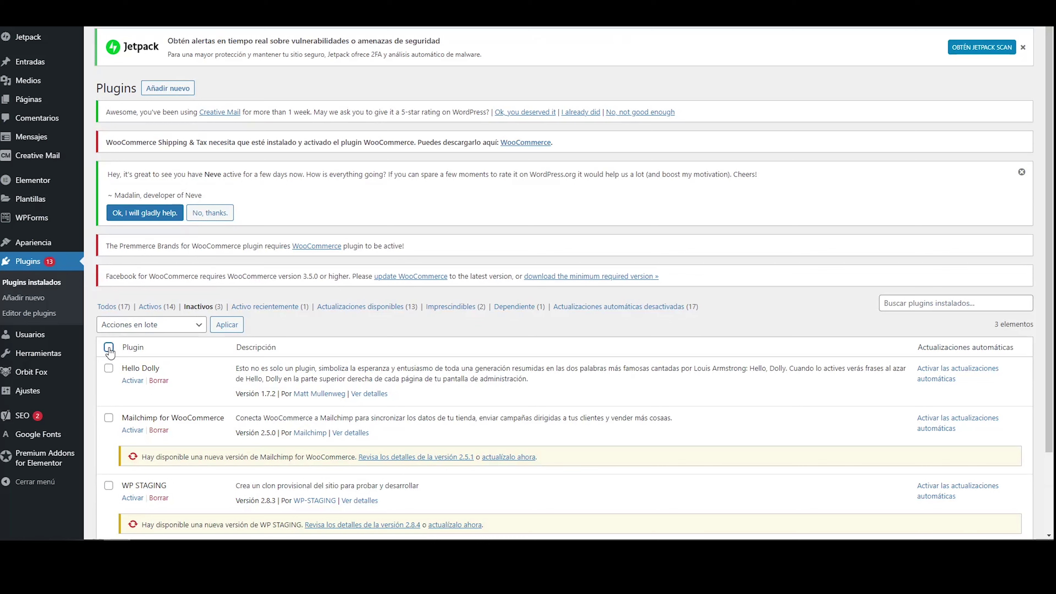
{"action": "left_click", "coordinate": [148, 329]}
{"action": "left_click", "coordinate": [143, 373]}
{"action": "left_click", "coordinate": [227, 325]}
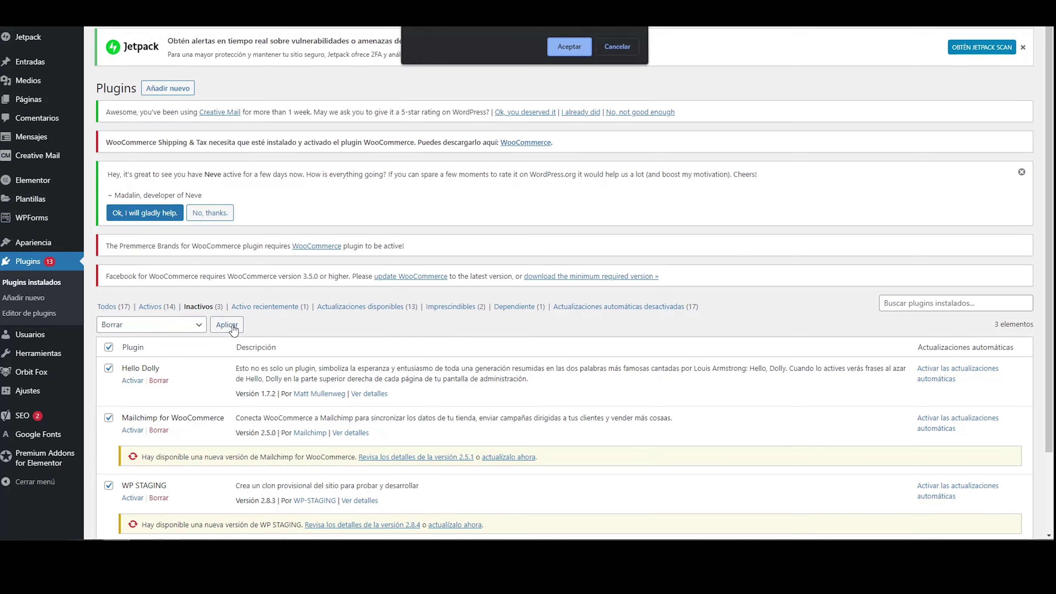
{"action": "left_click", "coordinate": [562, 42]}
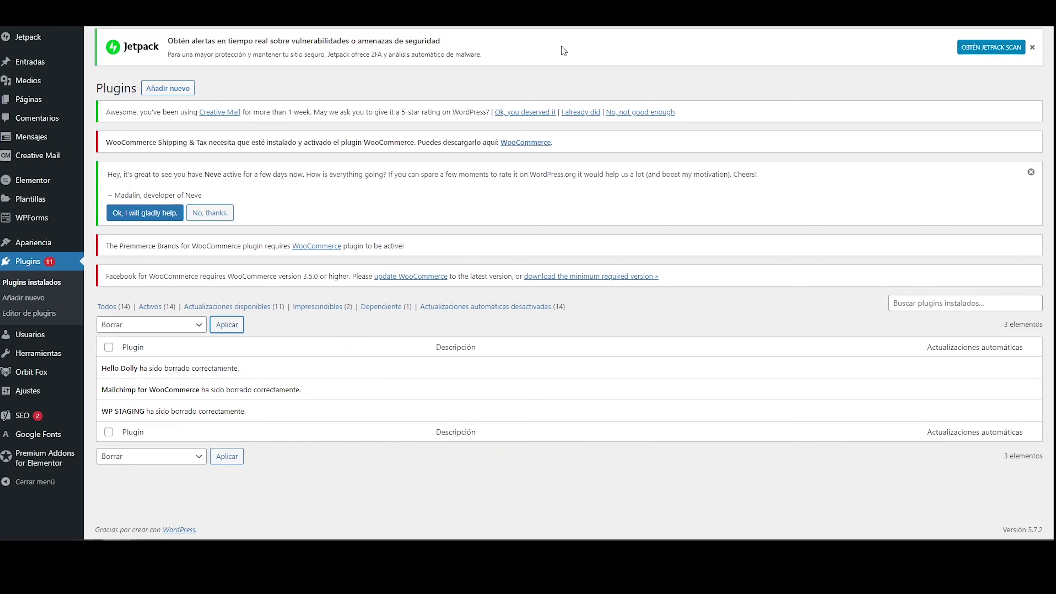
Show all remaining plugins, select every one and run the bulk update on them.
{"action": "left_click", "coordinate": [109, 307]}
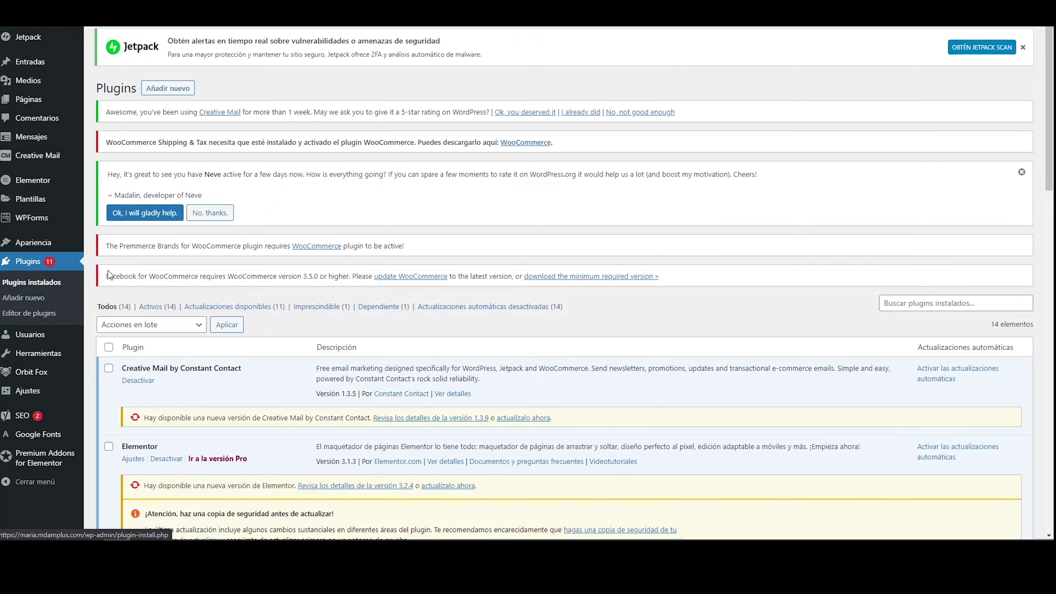
{"action": "left_click", "coordinate": [108, 348]}
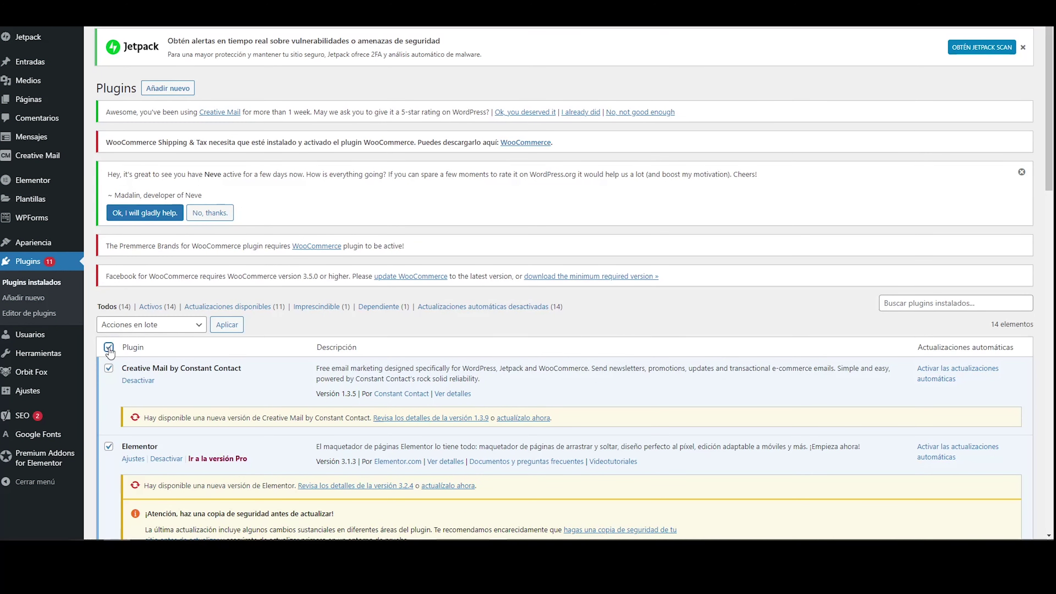
{"action": "left_click", "coordinate": [174, 324]}
{"action": "left_click", "coordinate": [157, 371]}
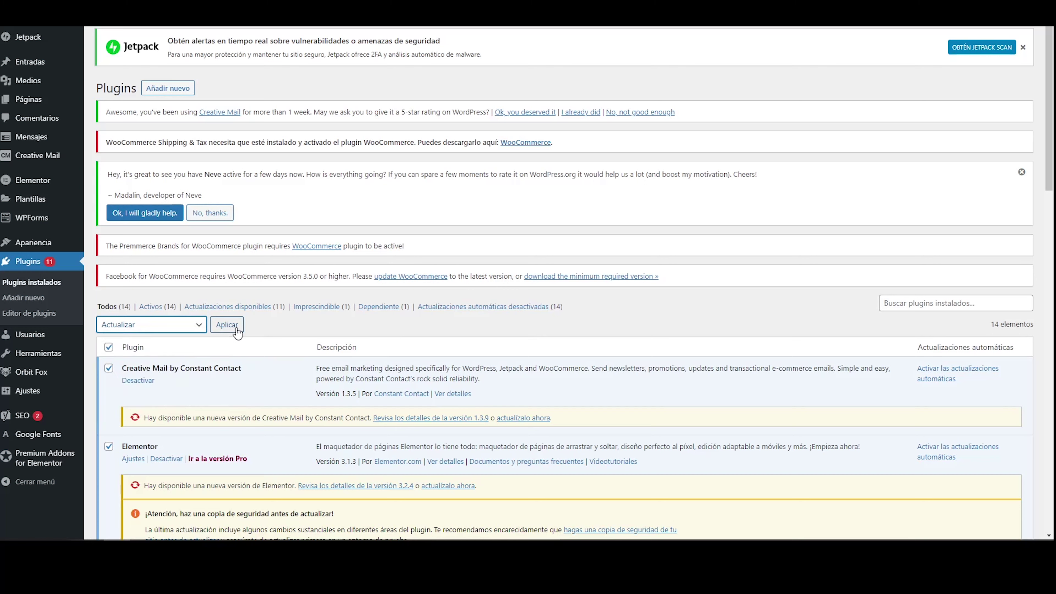
{"action": "left_click", "coordinate": [227, 324]}
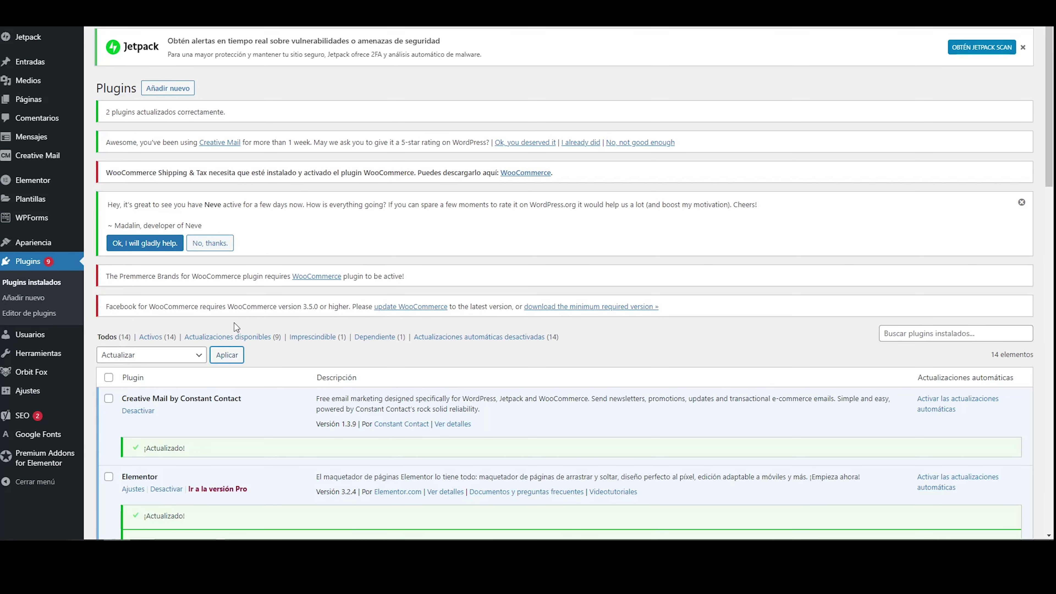
Switch to cPanel, find the backup tool by searching for "copi", and check the available account backup dates in Copias de seguridad.
{"action": "left_click_drag", "start_coordinate": [1054, 146], "coordinate": [1053, 308]}
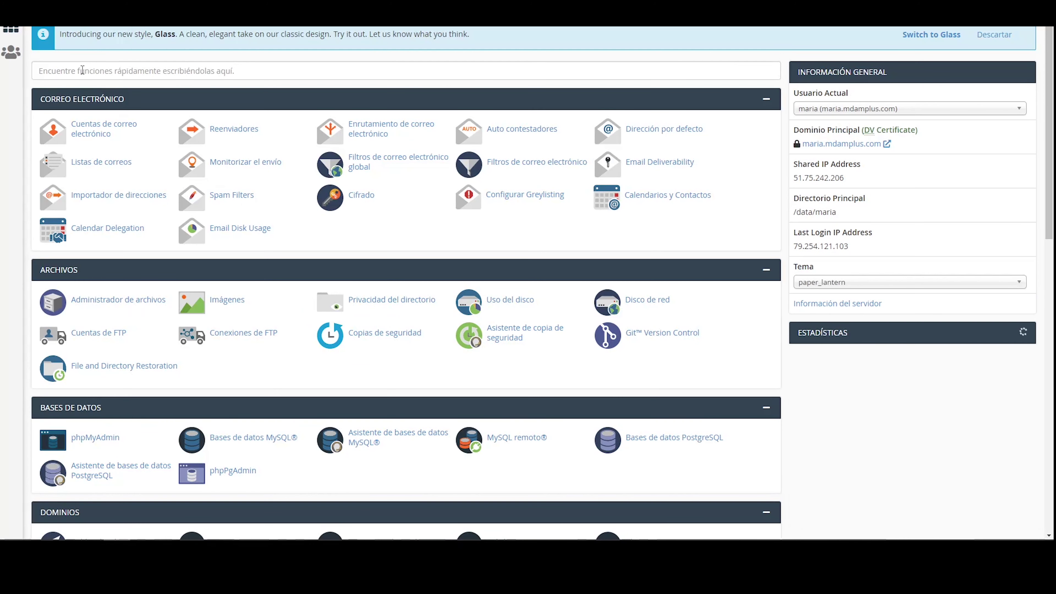
{"action": "type", "text": "back"}
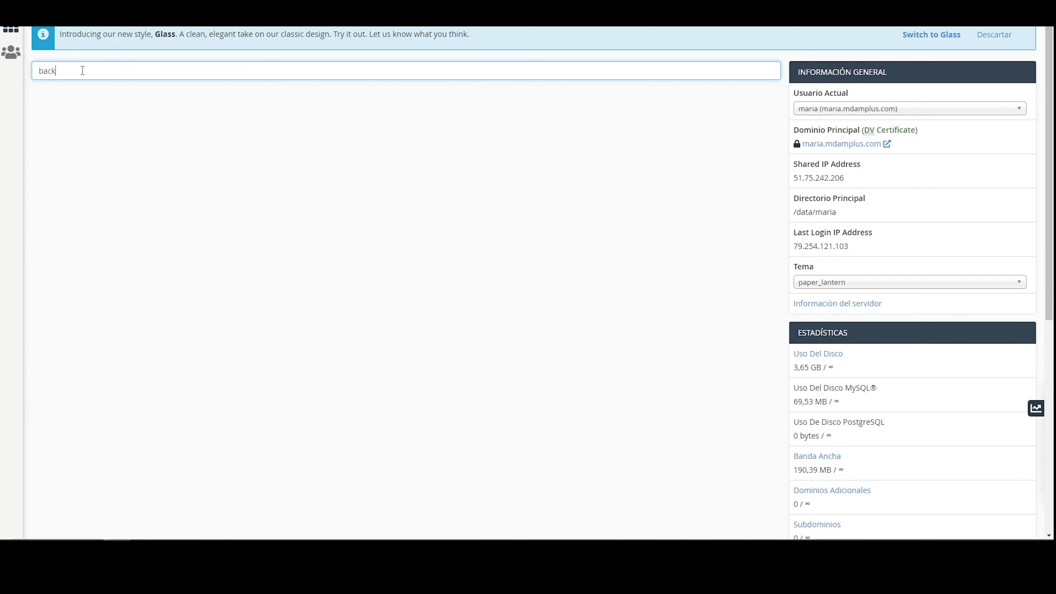
{"action": "key", "text": "BackSpace"}
{"action": "key", "text": "BackSpace"}
{"action": "key", "text": "BackSpace"}
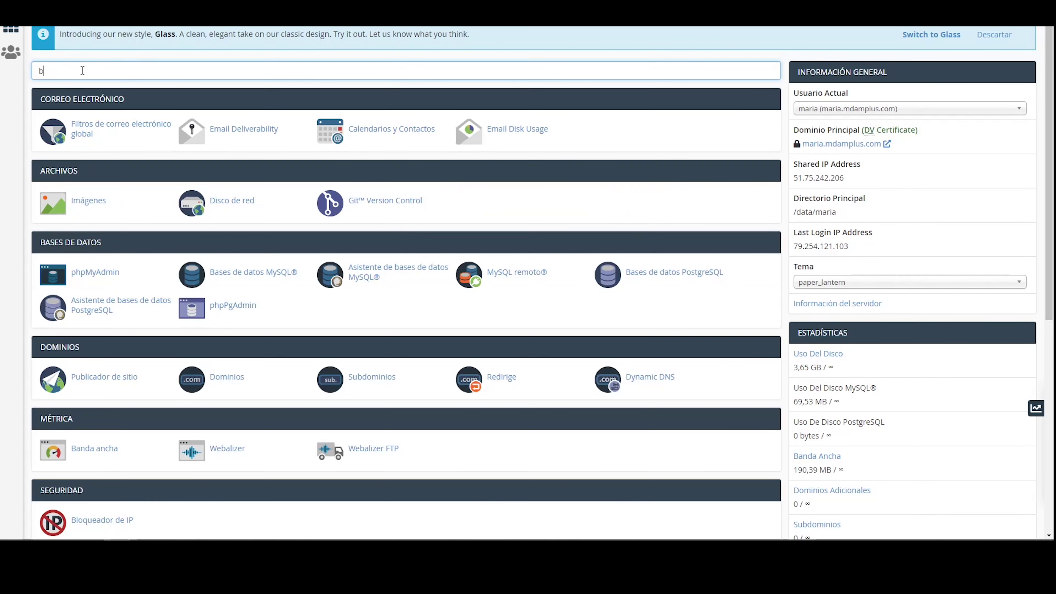
{"action": "type", "text": "copi"}
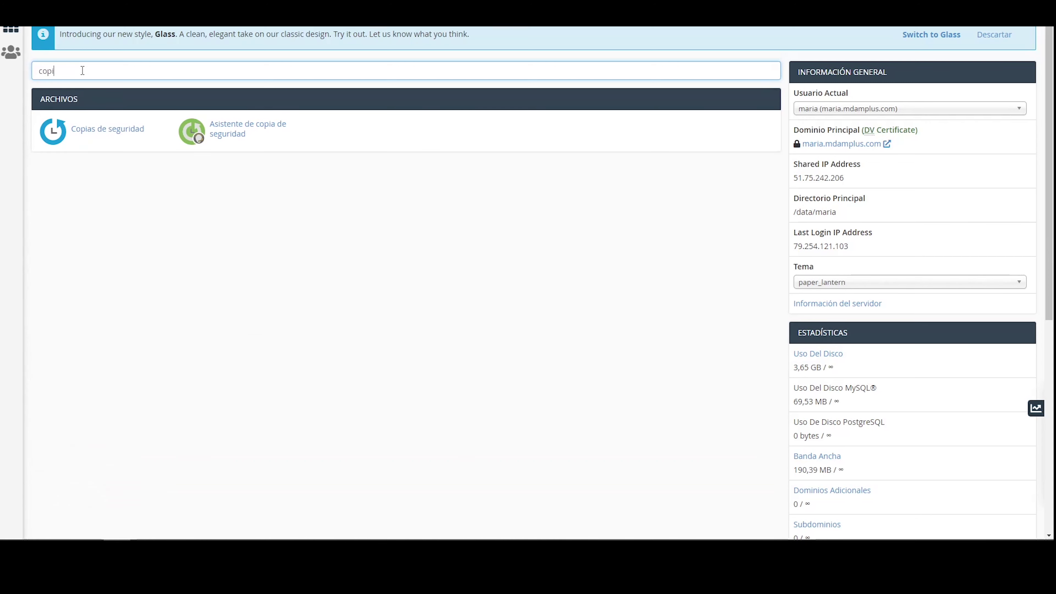
{"action": "left_click", "coordinate": [96, 139]}
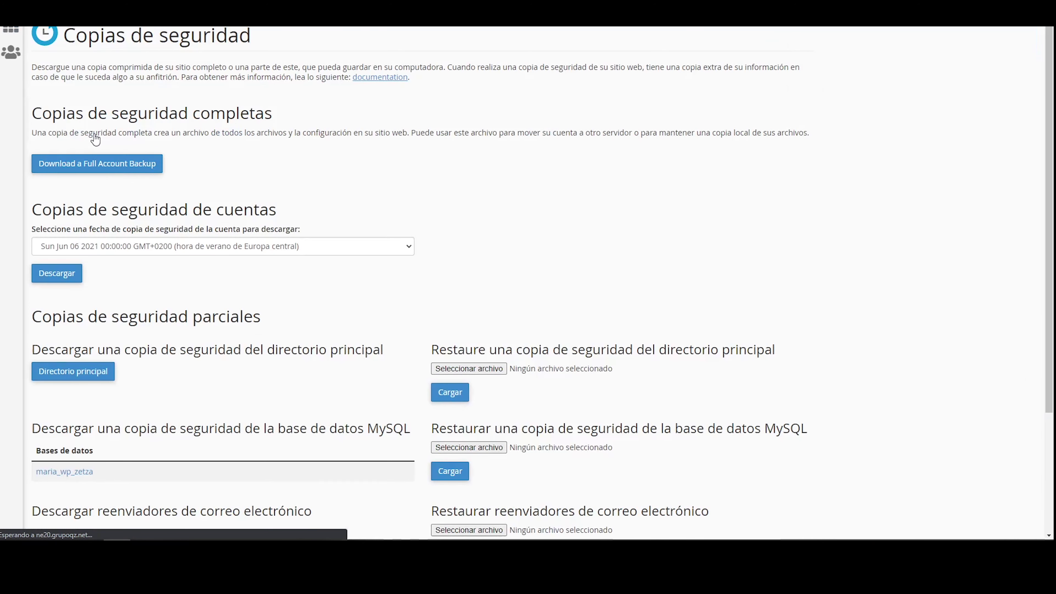
{"action": "left_click", "coordinate": [179, 245]}
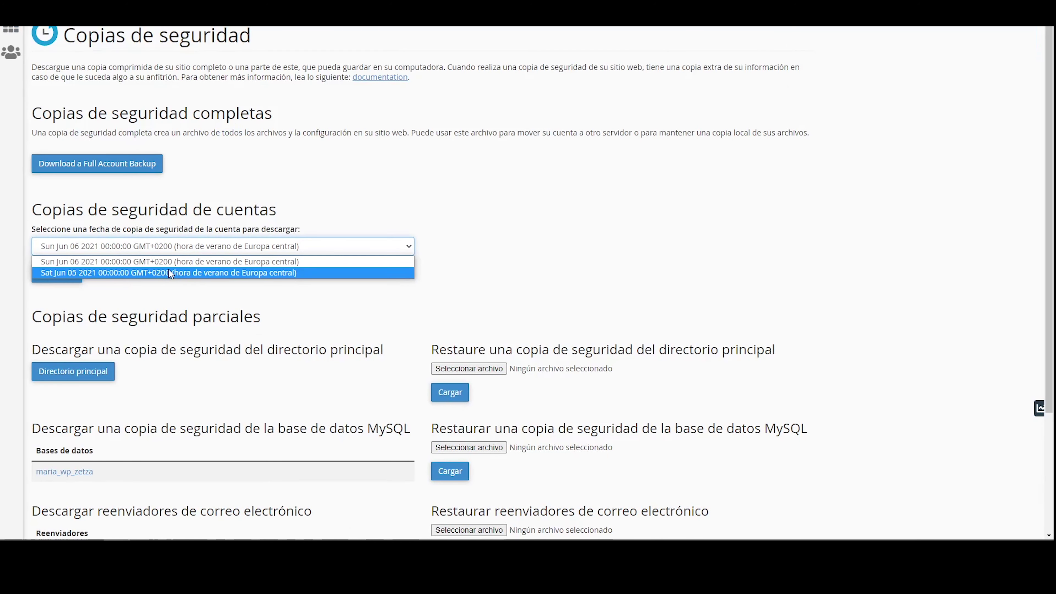
{"action": "left_click", "coordinate": [219, 193]}
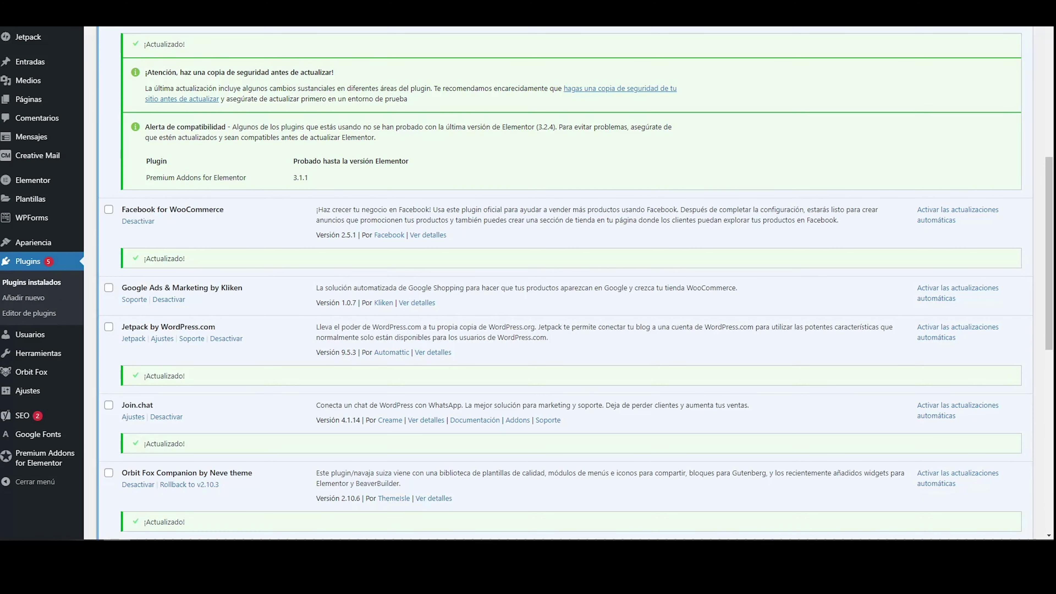
Check the site's home page and the updated plugin list in WordPress, and update Jetpack by WordPress.com to version 9.8.
{"action": "left_click_drag", "start_coordinate": [1050, 184], "coordinate": [1051, 366]}
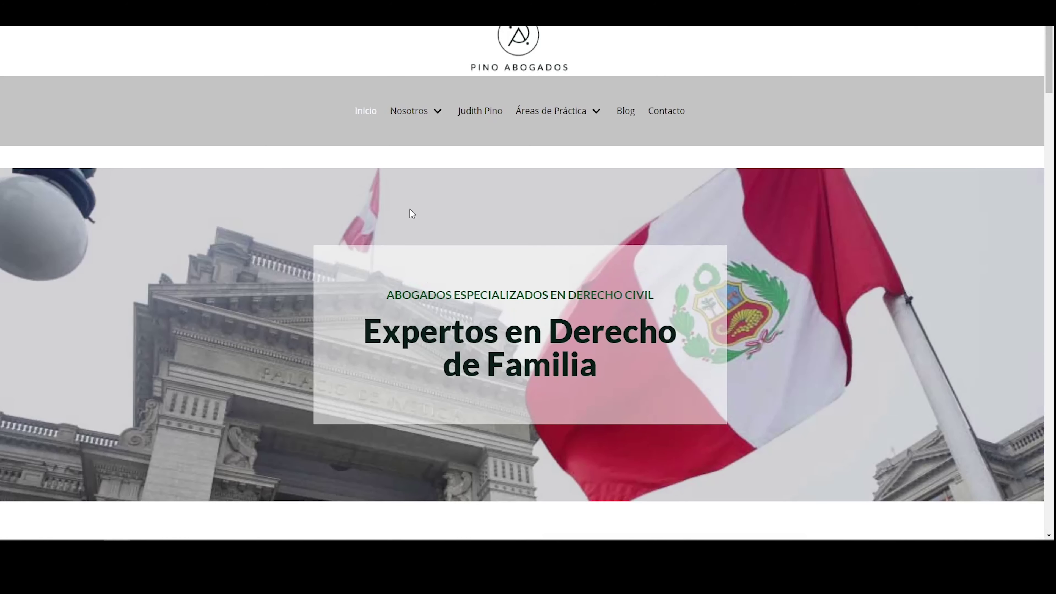
{"action": "left_click_drag", "start_coordinate": [1049, 85], "coordinate": [1029, 48]}
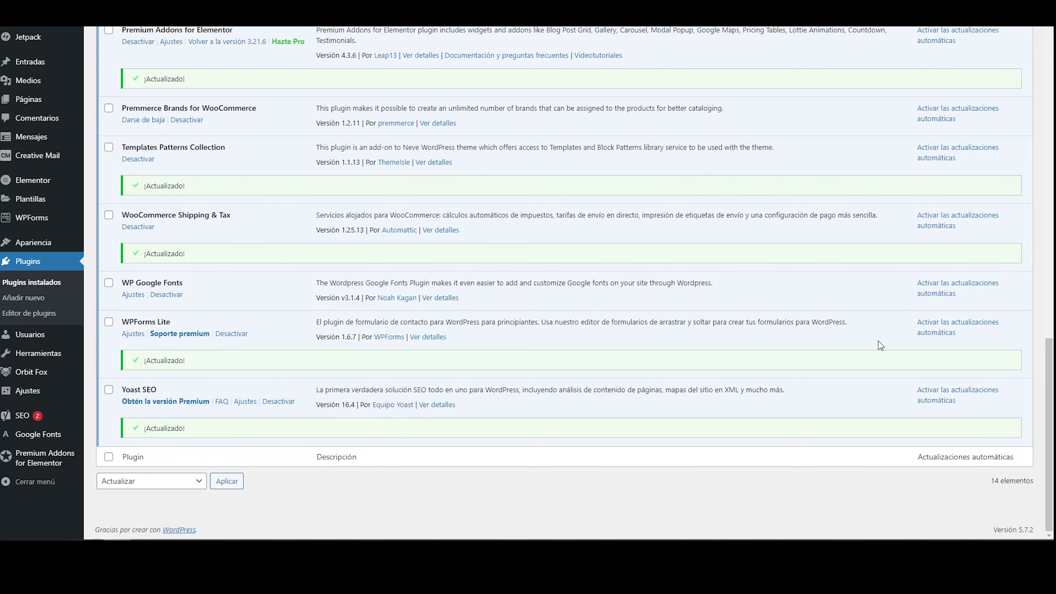
{"action": "left_click_drag", "start_coordinate": [1049, 399], "coordinate": [1052, 72]}
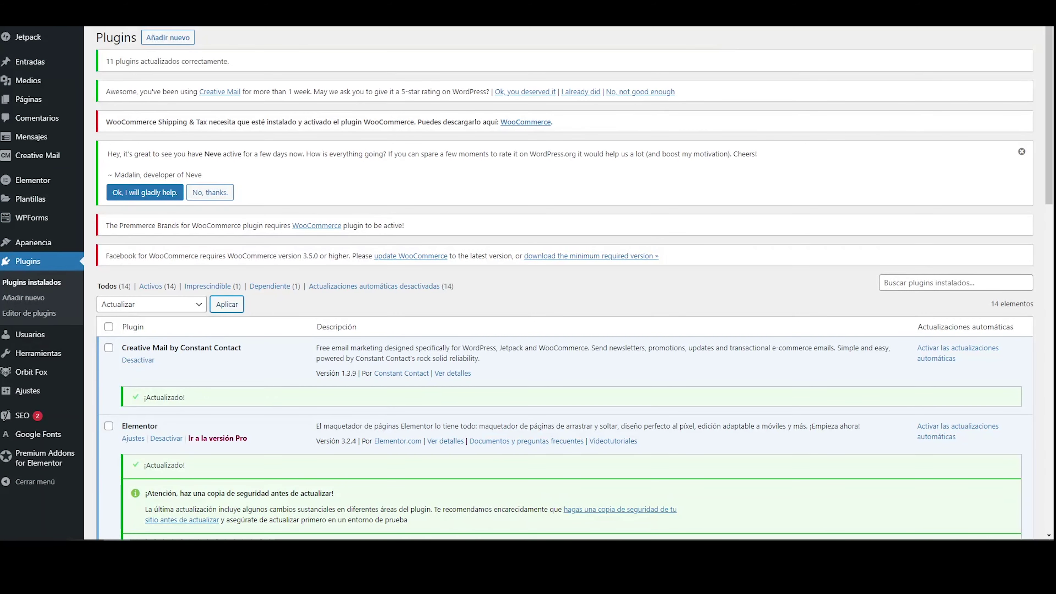
{"action": "left_click", "coordinate": [227, 304]}
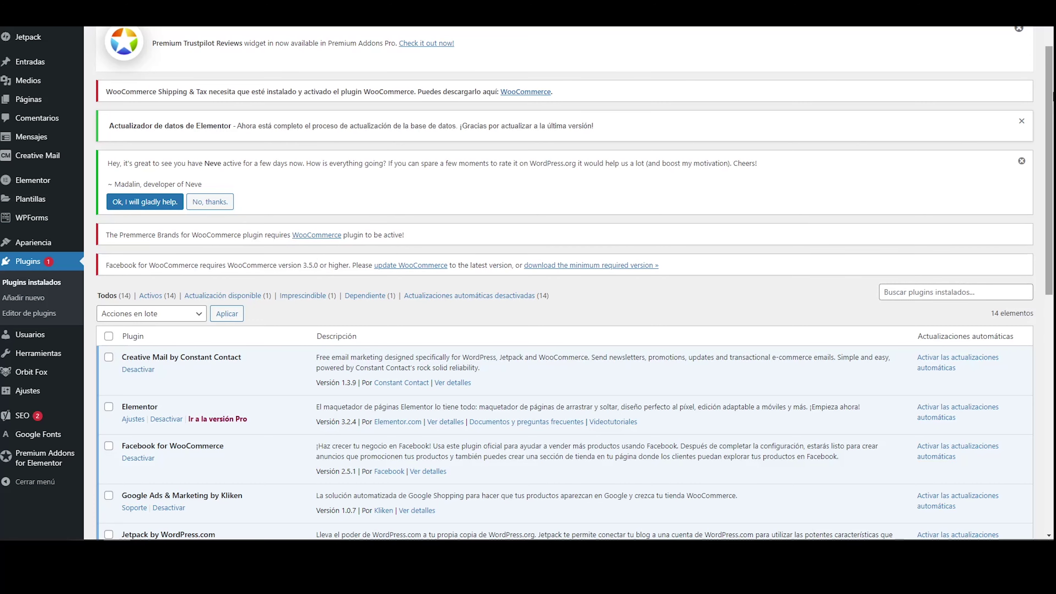
{"action": "left_click_drag", "start_coordinate": [1052, 104], "coordinate": [1052, 295]}
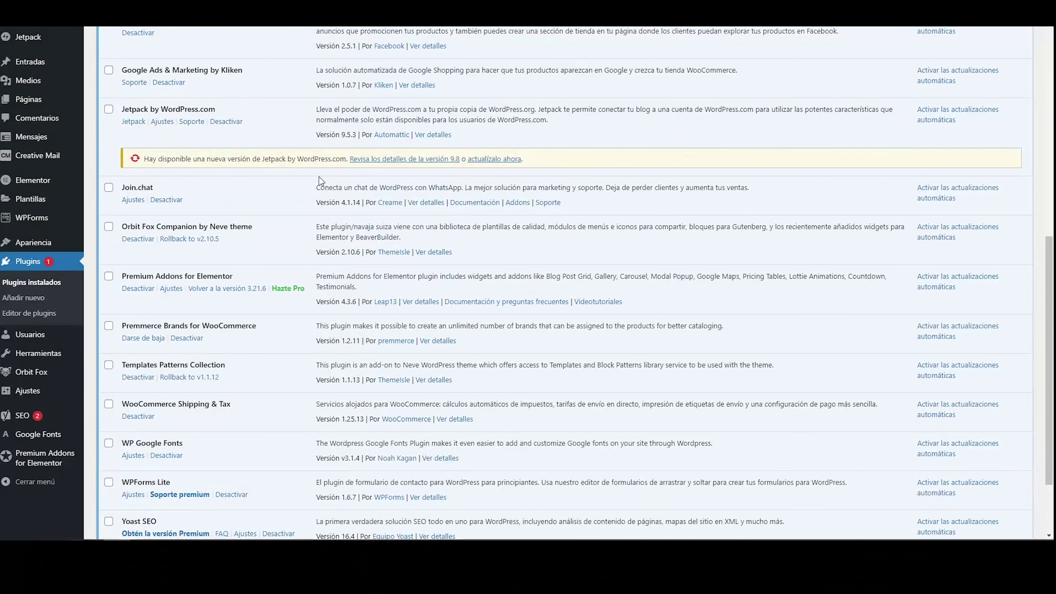
{"action": "left_click", "coordinate": [488, 158]}
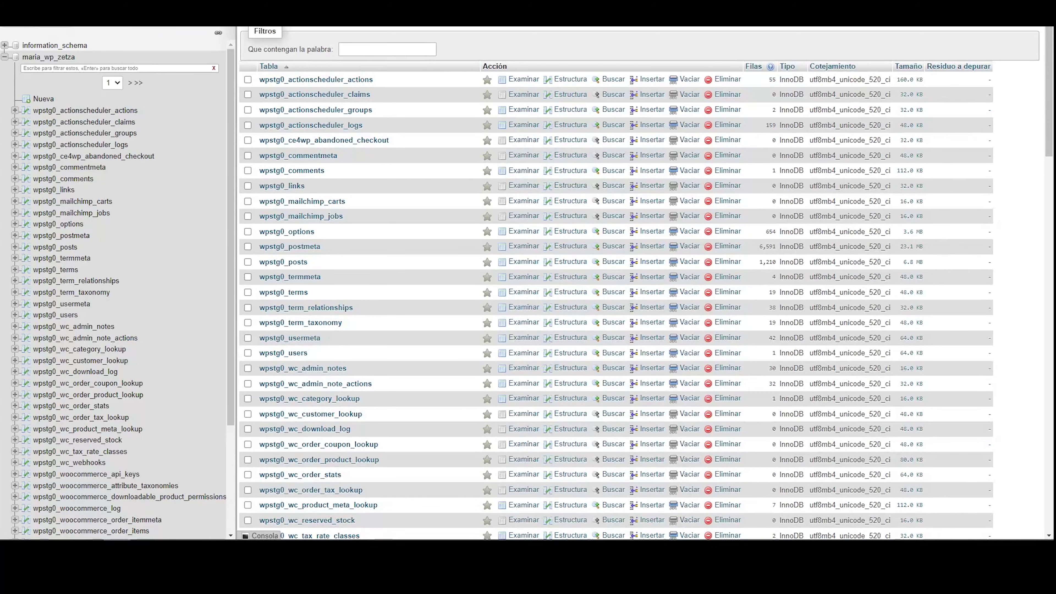
In phpMyAdmin, browse the maria_wp_zetza database's four actionscheduler tables and the wpstg0_ce4wp_abandoned_checkout table.
{"action": "left_click", "coordinate": [38, 58]}
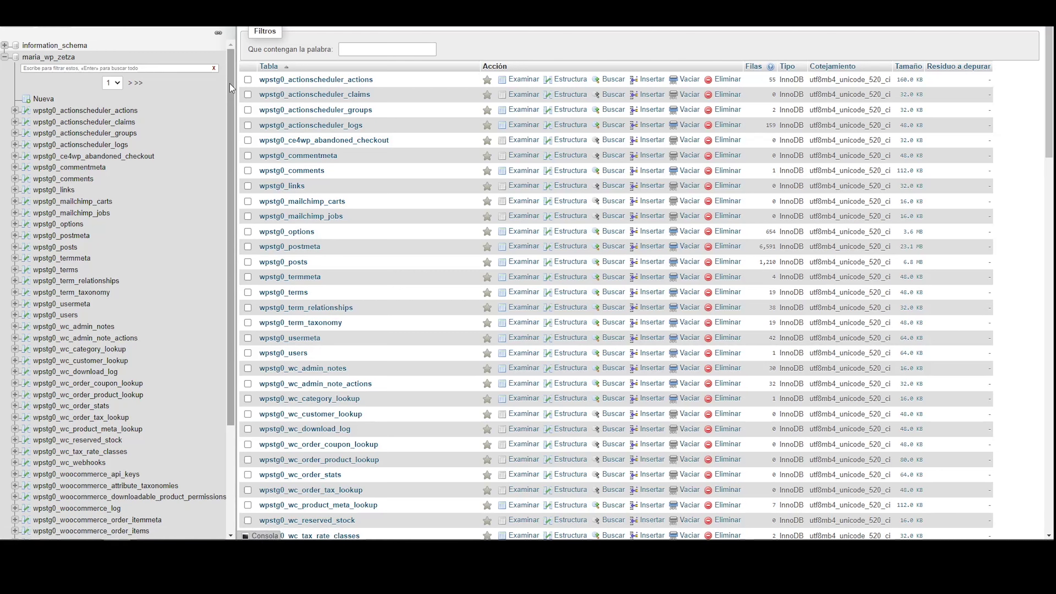
{"action": "left_click_drag", "start_coordinate": [230, 88], "coordinate": [221, 241]}
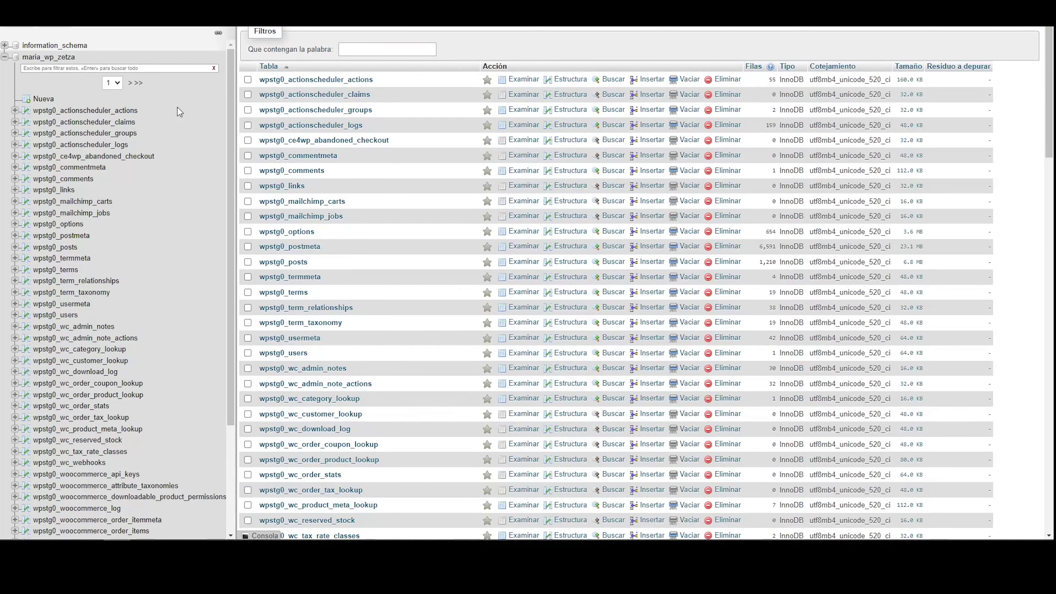
{"action": "left_click", "coordinate": [72, 113]}
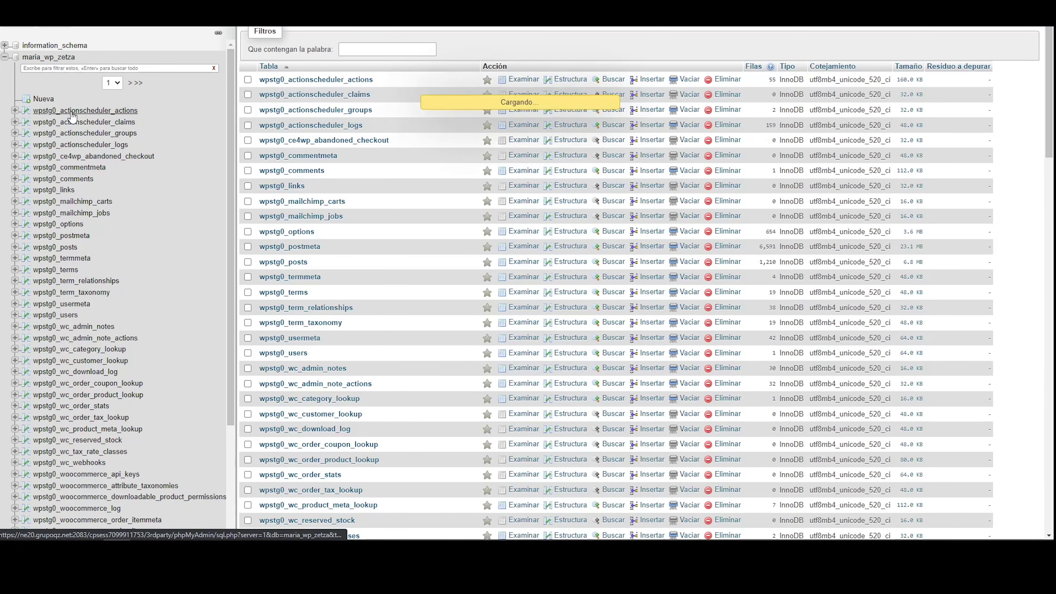
{"action": "left_click", "coordinate": [71, 126]}
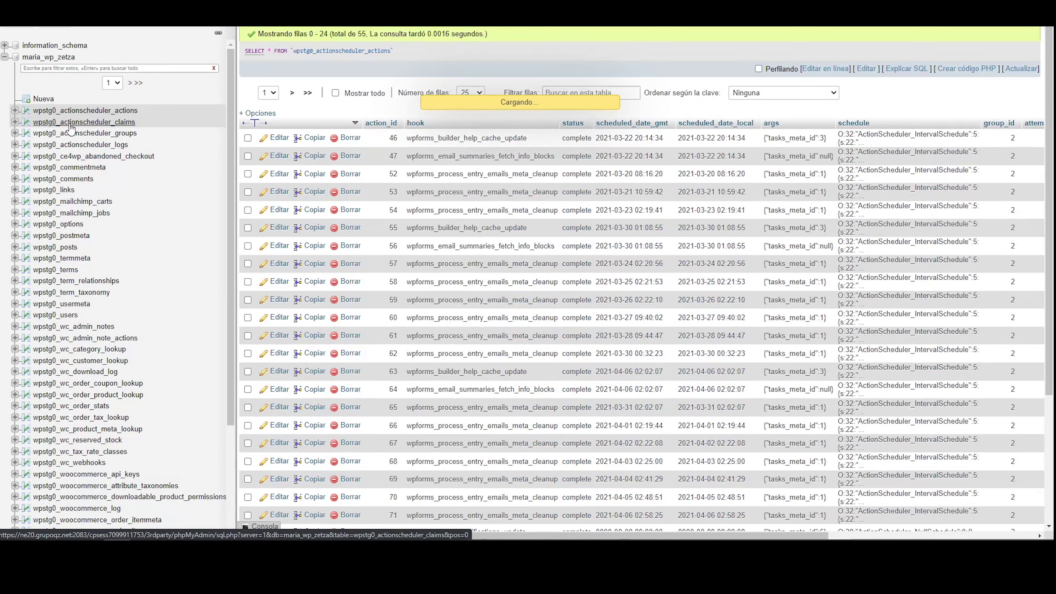
{"action": "left_click", "coordinate": [69, 134]}
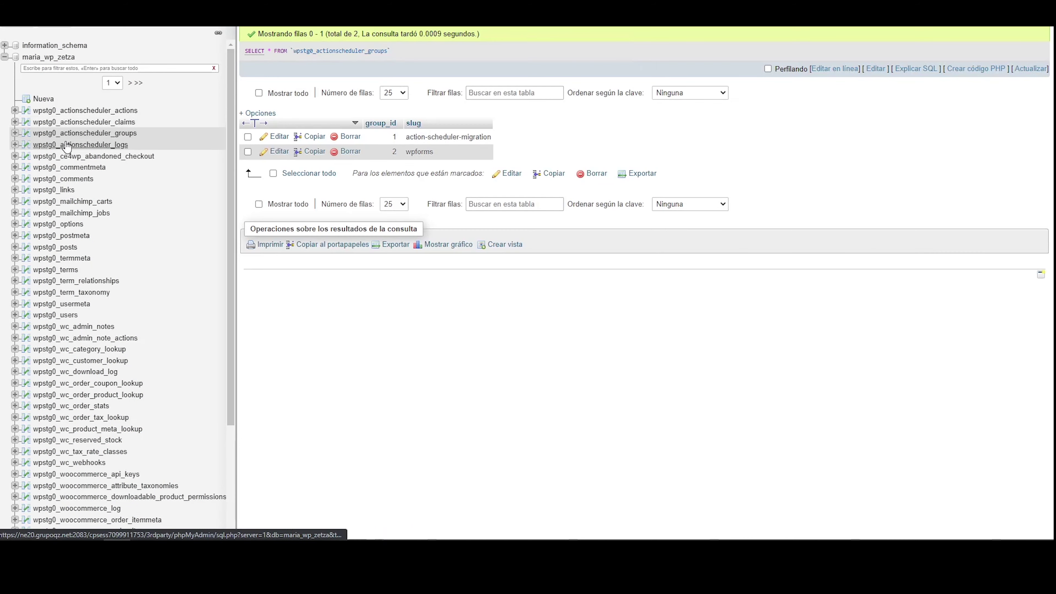
{"action": "left_click", "coordinate": [67, 145]}
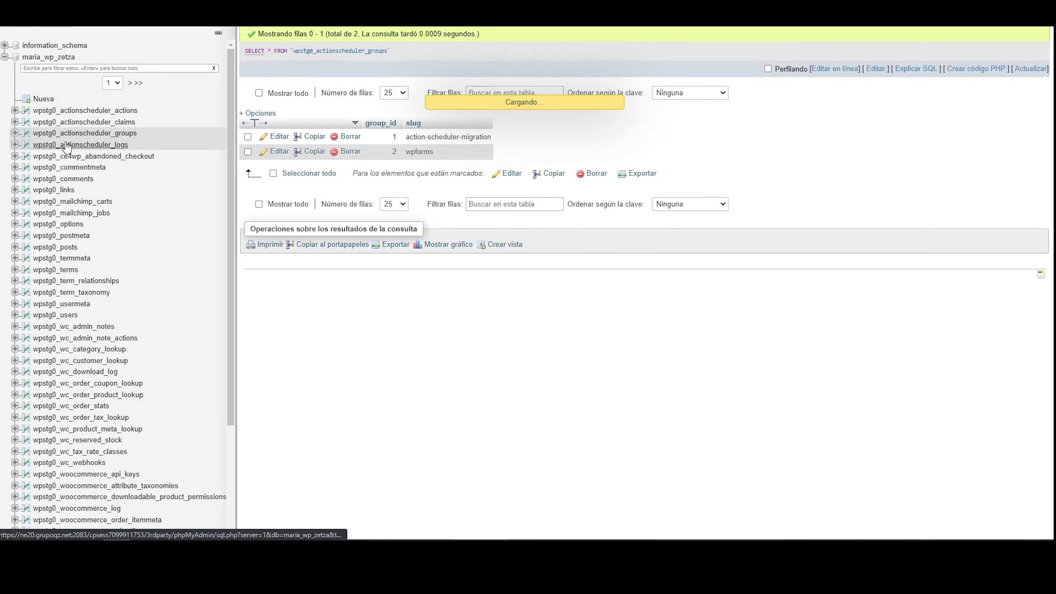
{"action": "left_click", "coordinate": [68, 159]}
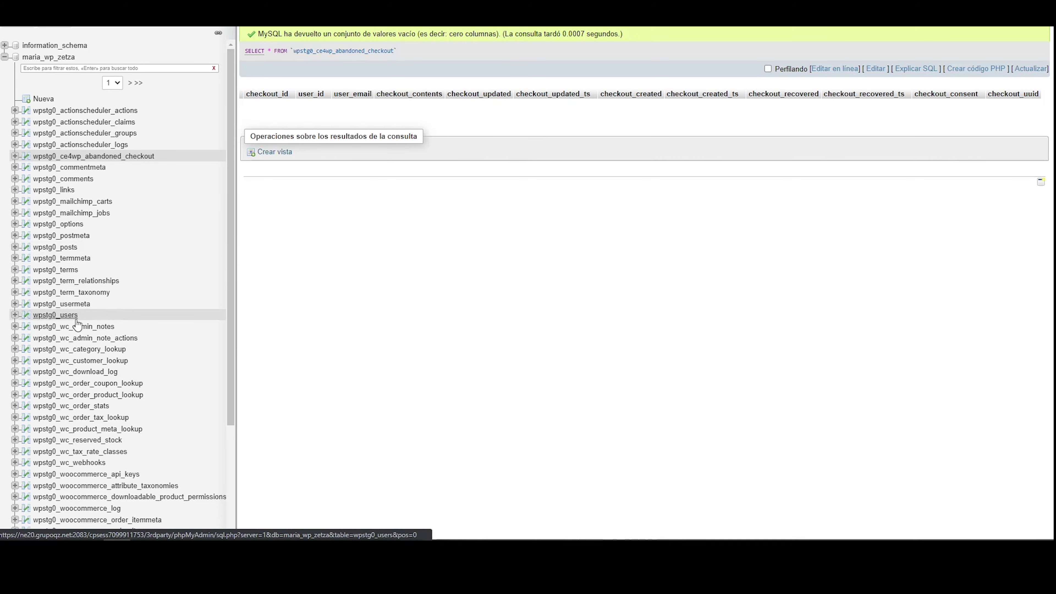
{"action": "left_click_drag", "start_coordinate": [233, 296], "coordinate": [218, 162]}
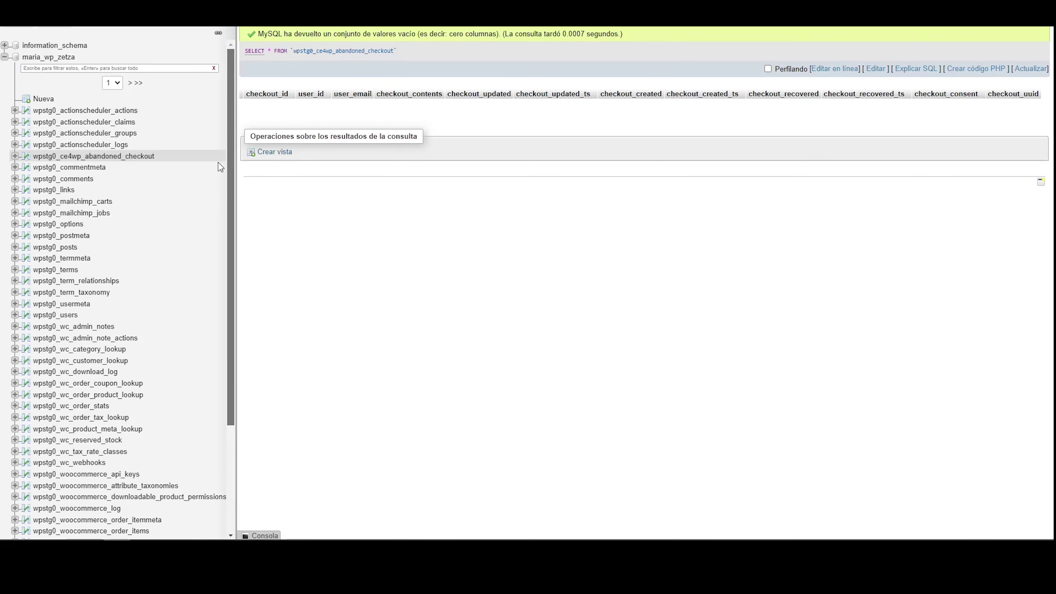
{"action": "left_click", "coordinate": [45, 57]}
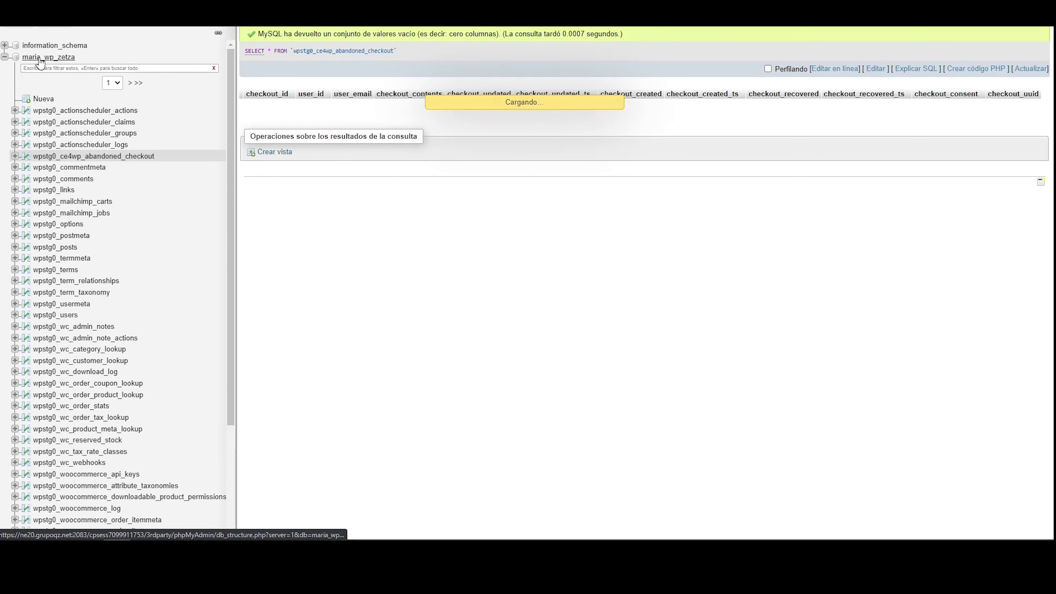
{"action": "left_click", "coordinate": [366, 17]}
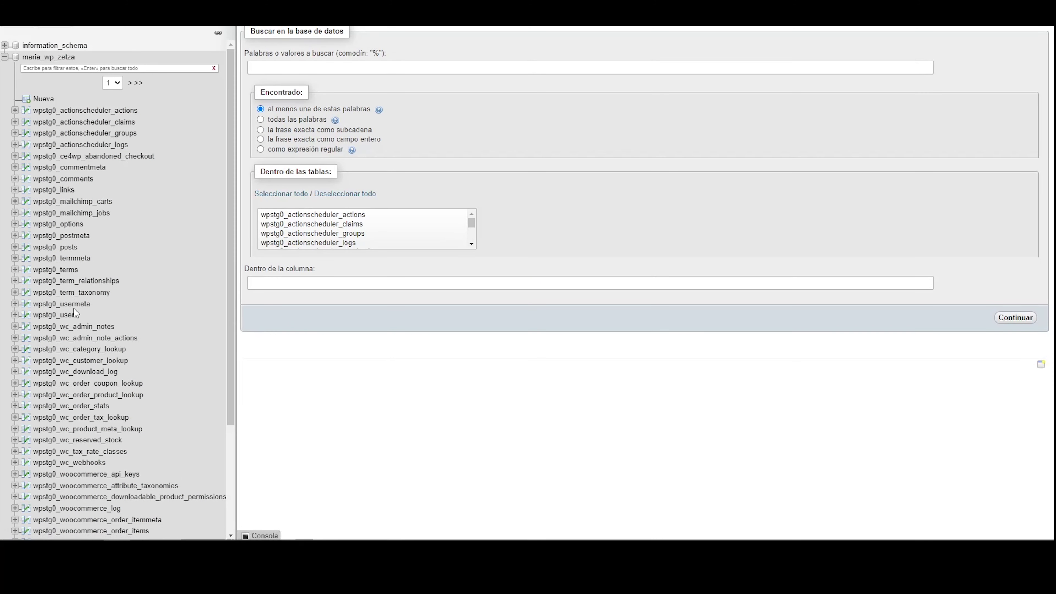
{"action": "left_click", "coordinate": [65, 247]}
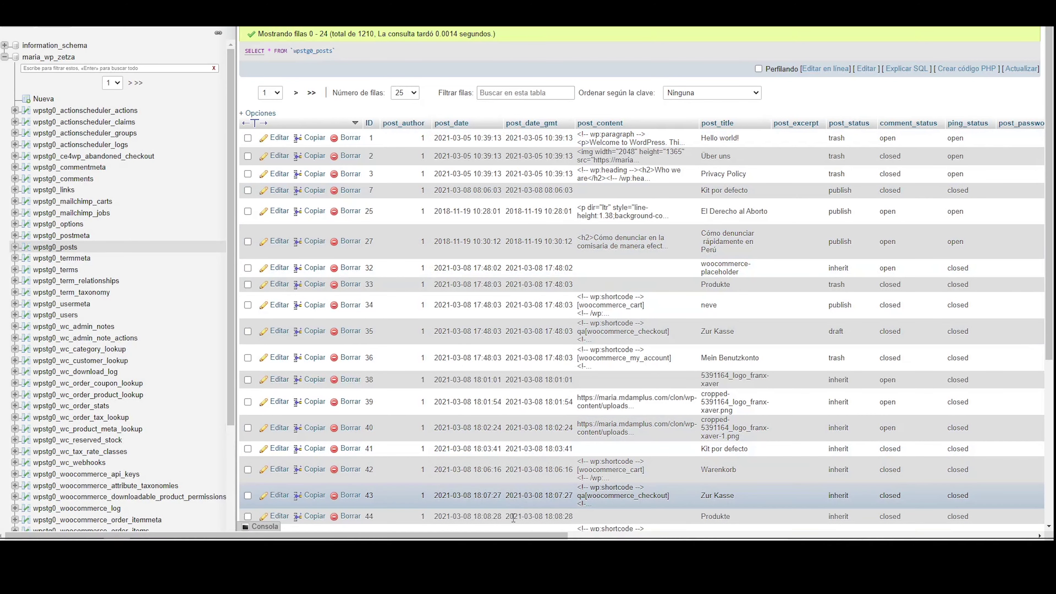
{"action": "left_click_drag", "start_coordinate": [518, 528], "coordinate": [887, 523]}
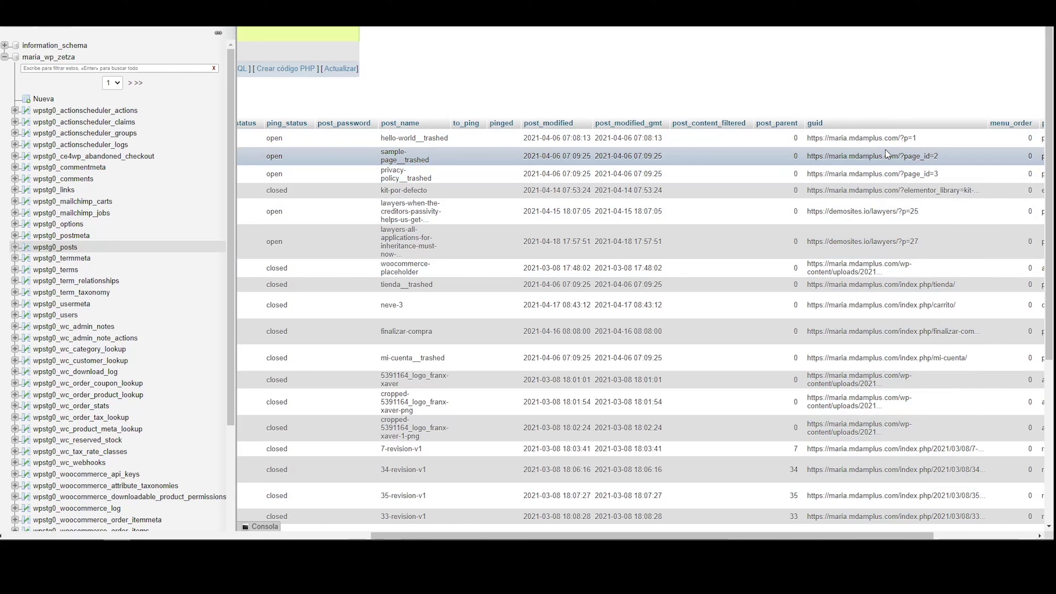
{"action": "double_click", "coordinate": [884, 139]}
{"action": "left_click_drag", "start_coordinate": [892, 136], "coordinate": [807, 137]}
{"action": "key", "text": "ctrl+c"}
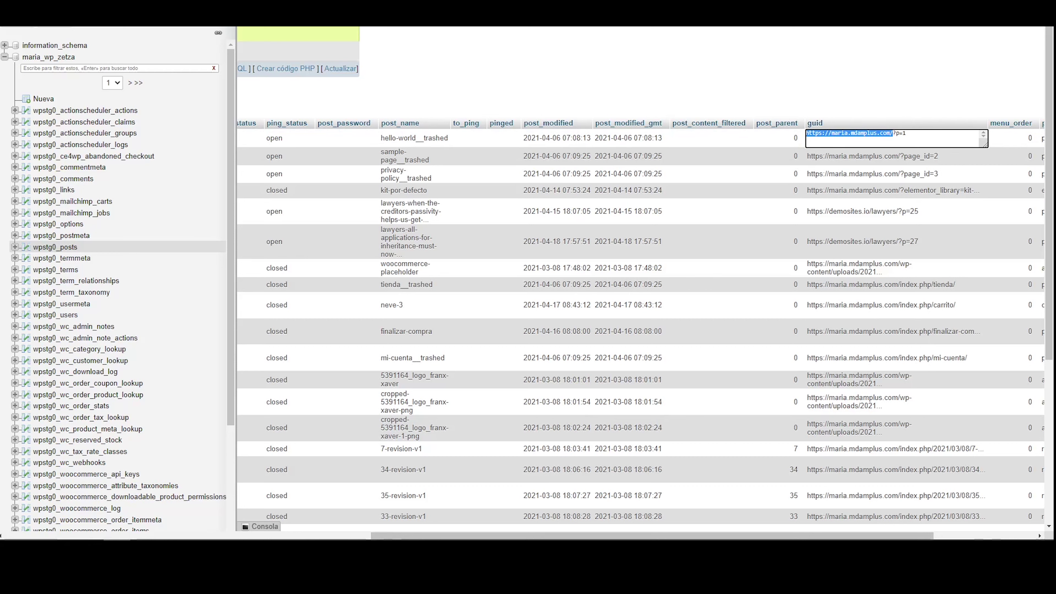
{"action": "key", "text": "alt+Tab"}
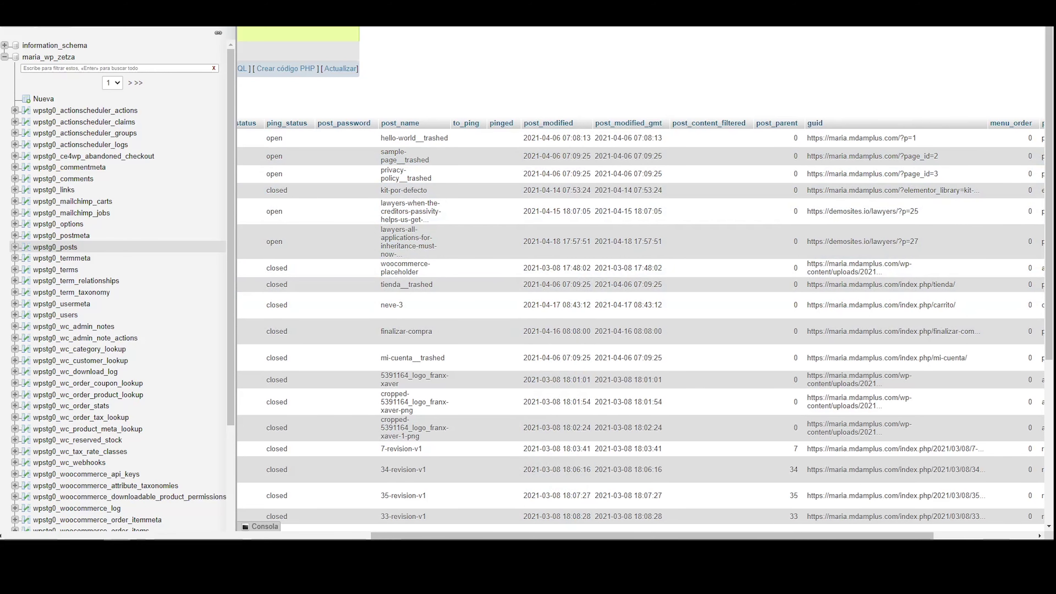
{"action": "left_click", "coordinate": [437, 63]}
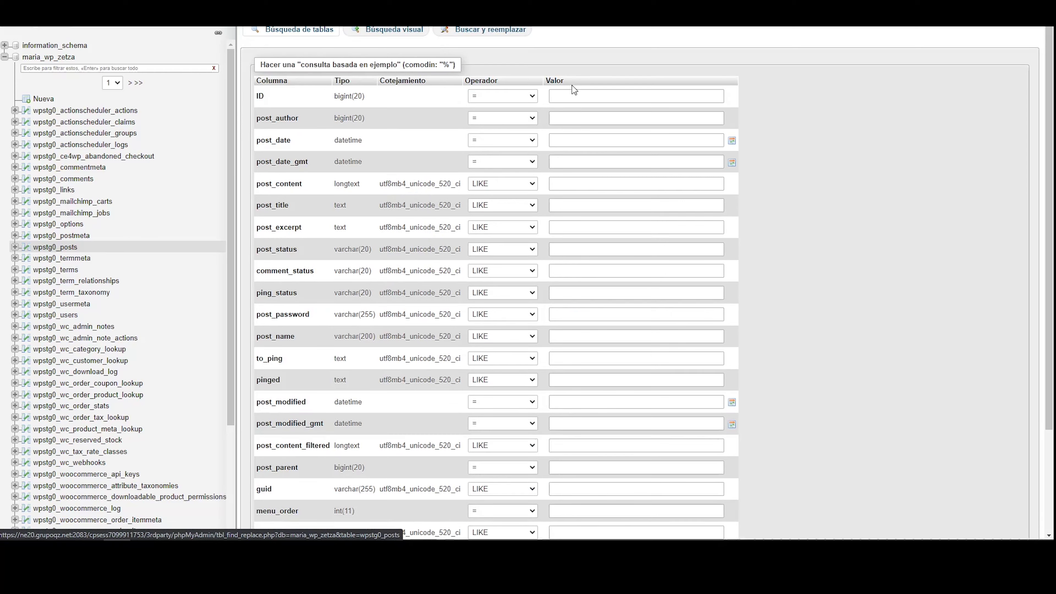
{"action": "left_click", "coordinate": [45, 59]}
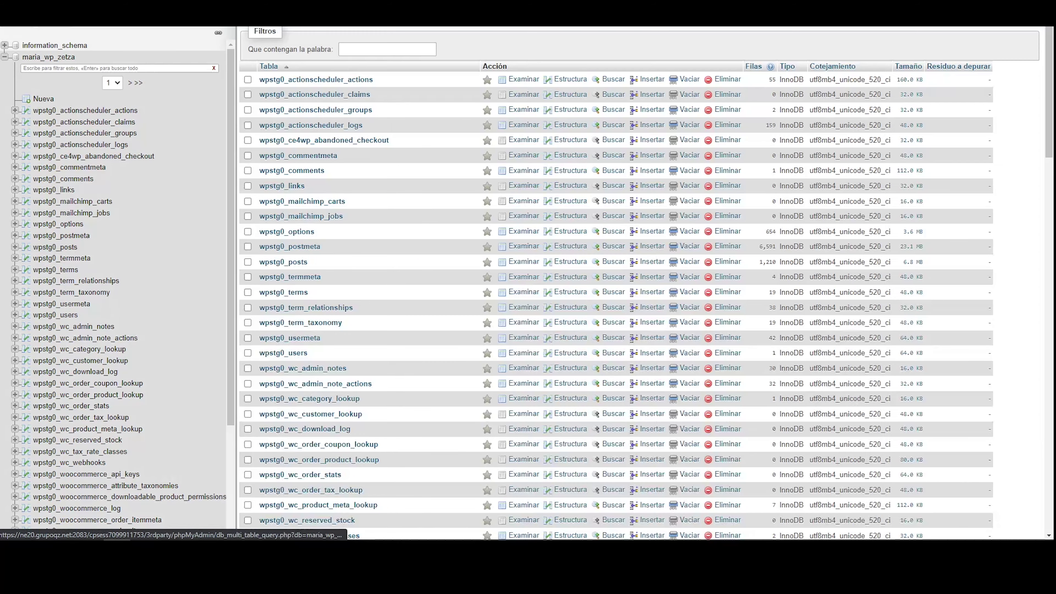
{"action": "left_click", "coordinate": [326, 17]}
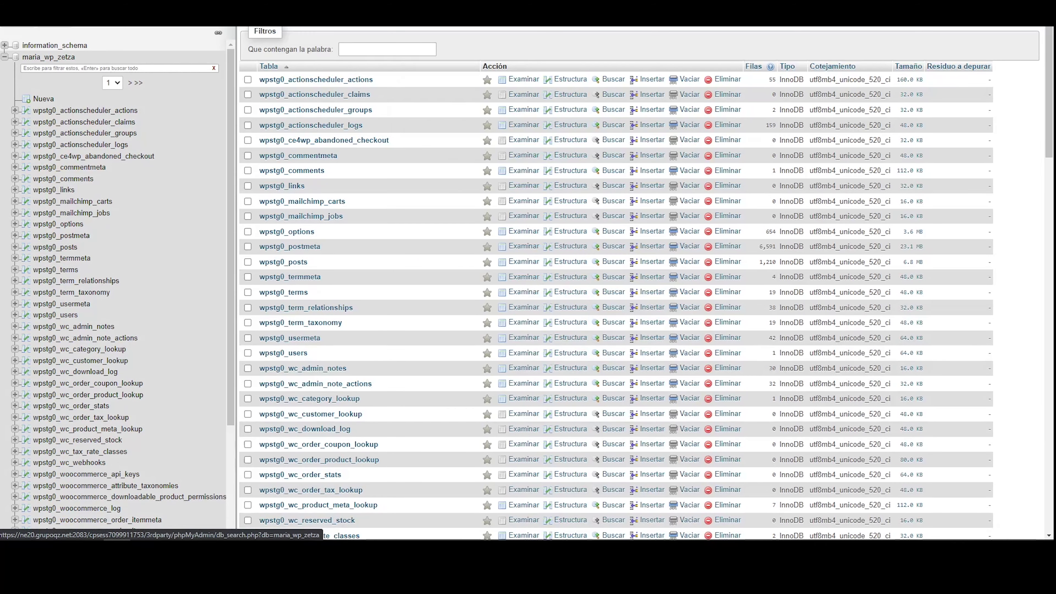
{"action": "left_click", "coordinate": [328, 70]}
{"action": "key", "text": "ctrl+v"}
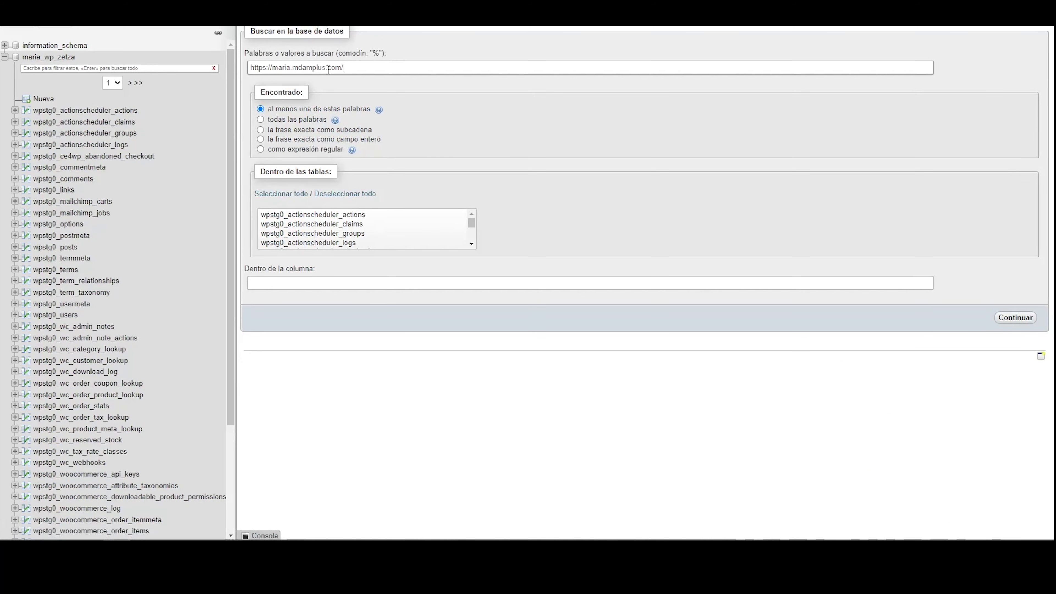
{"action": "left_click", "coordinate": [262, 120]}
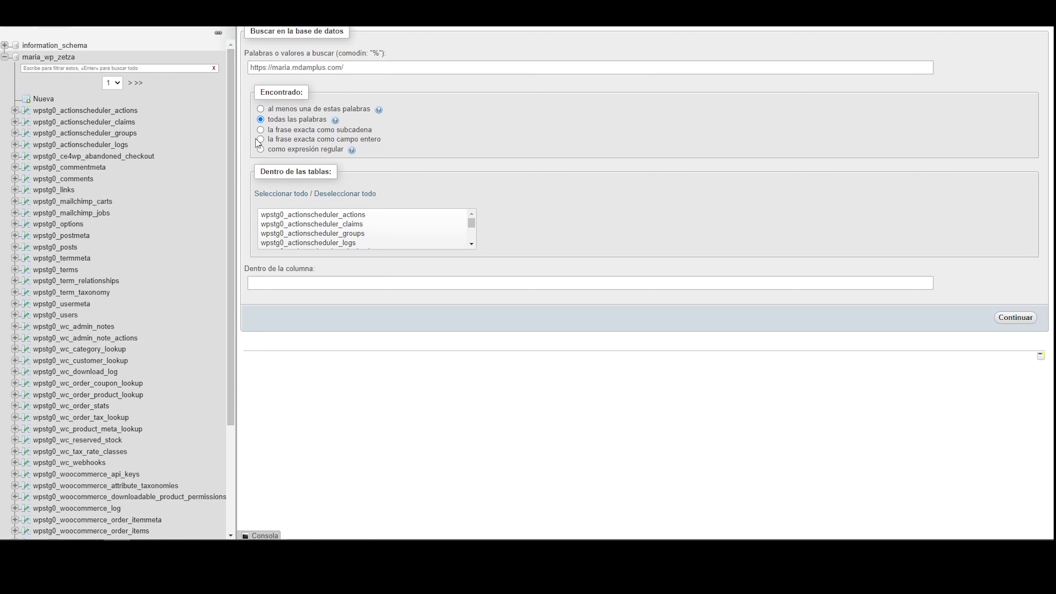
{"action": "left_click", "coordinate": [261, 109]}
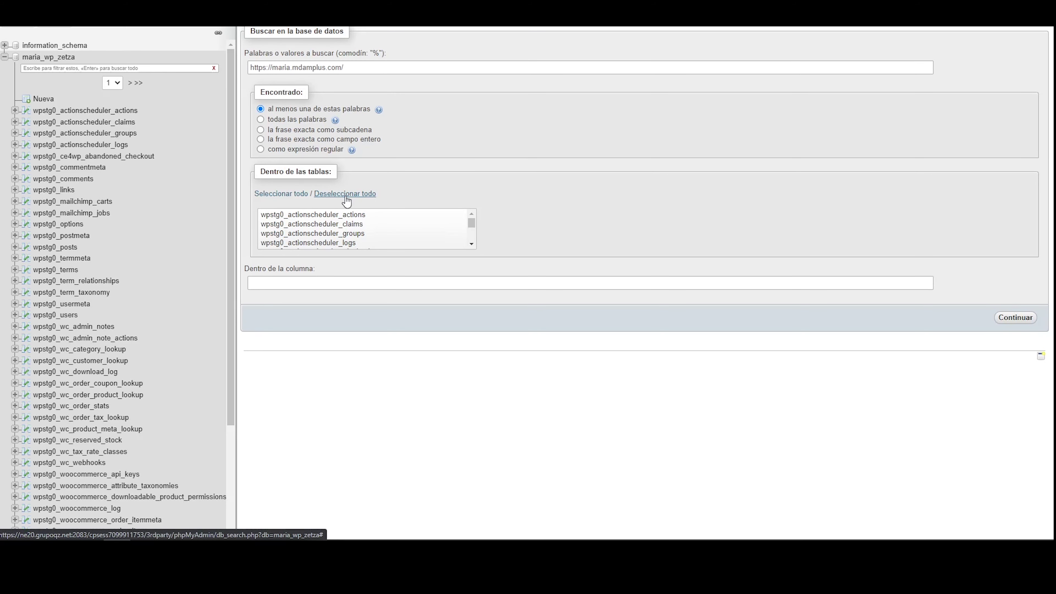
{"action": "left_click", "coordinate": [285, 193]}
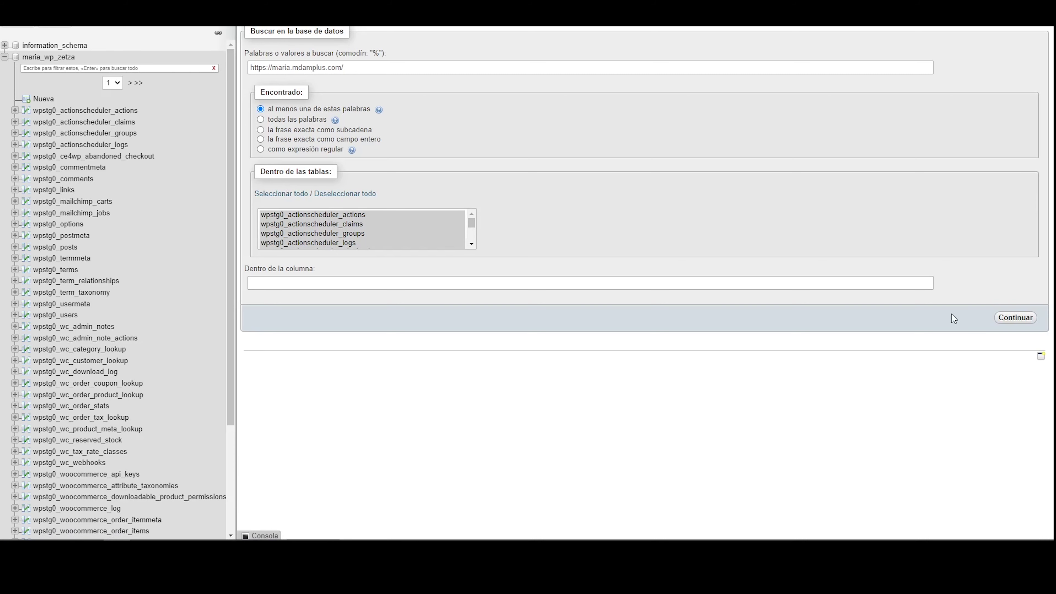
{"action": "left_click", "coordinate": [1016, 319]}
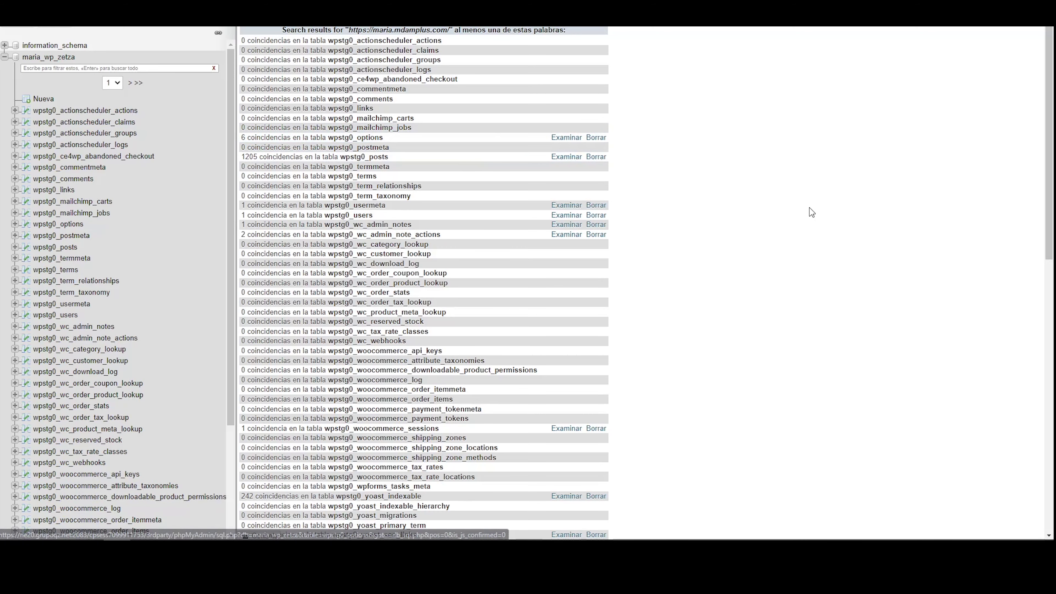
Browse the rows in wpstg0_options that match the site address, and return to the list of search results.
{"action": "left_click_drag", "start_coordinate": [1049, 237], "coordinate": [985, 143]}
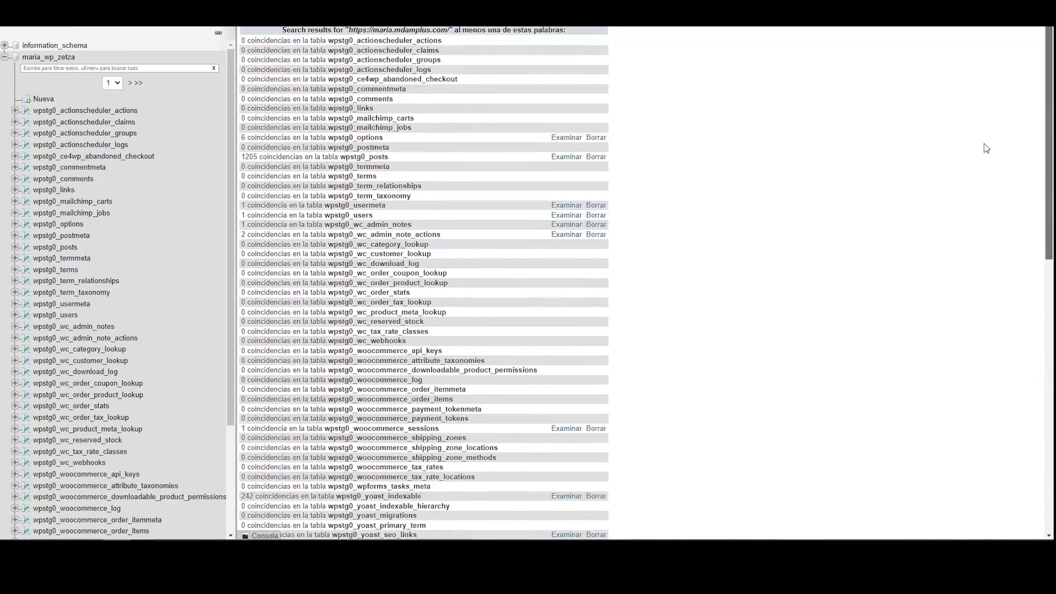
{"action": "left_click", "coordinate": [566, 138]}
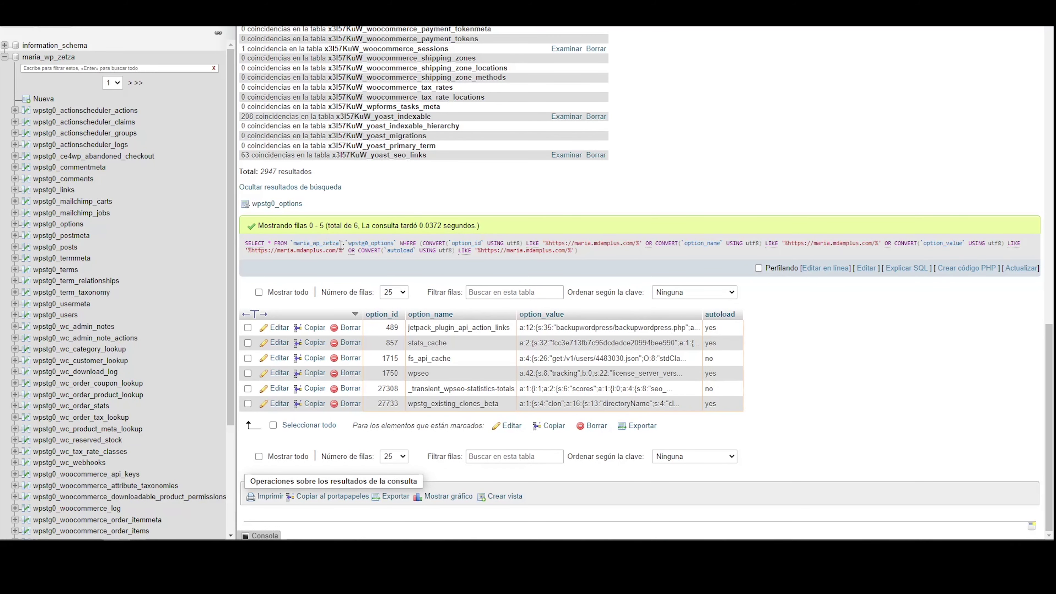
{"action": "left_click_drag", "start_coordinate": [1041, 347], "coordinate": [1037, 52]}
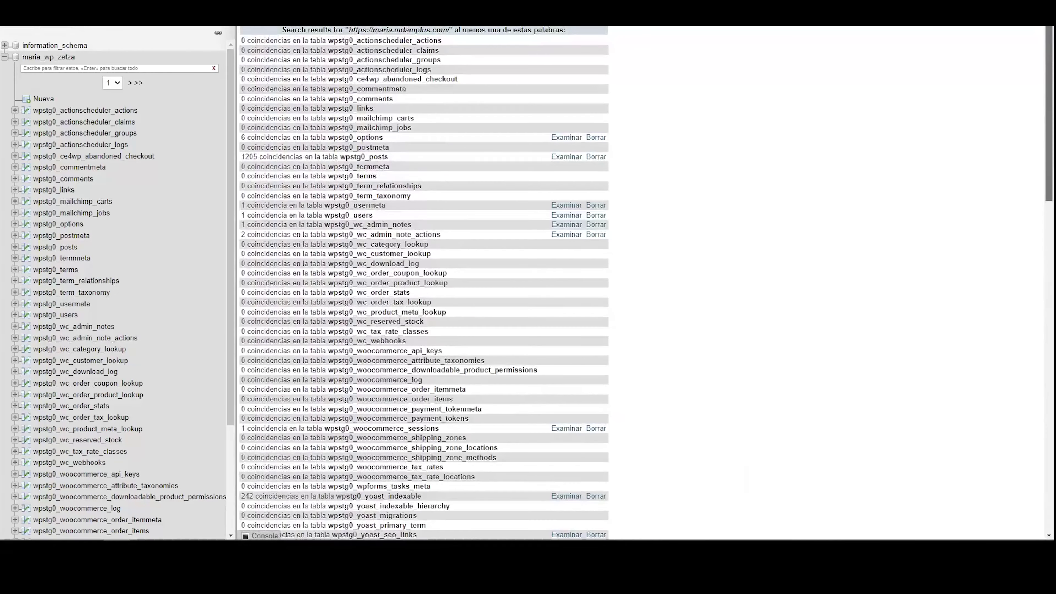
Copy the table name wpstg0_options and use it to replace qz_posts in the update query in Notepad++.
{"action": "left_click_drag", "start_coordinate": [386, 139], "coordinate": [328, 140]}
{"action": "key", "text": "ctrl+c"}
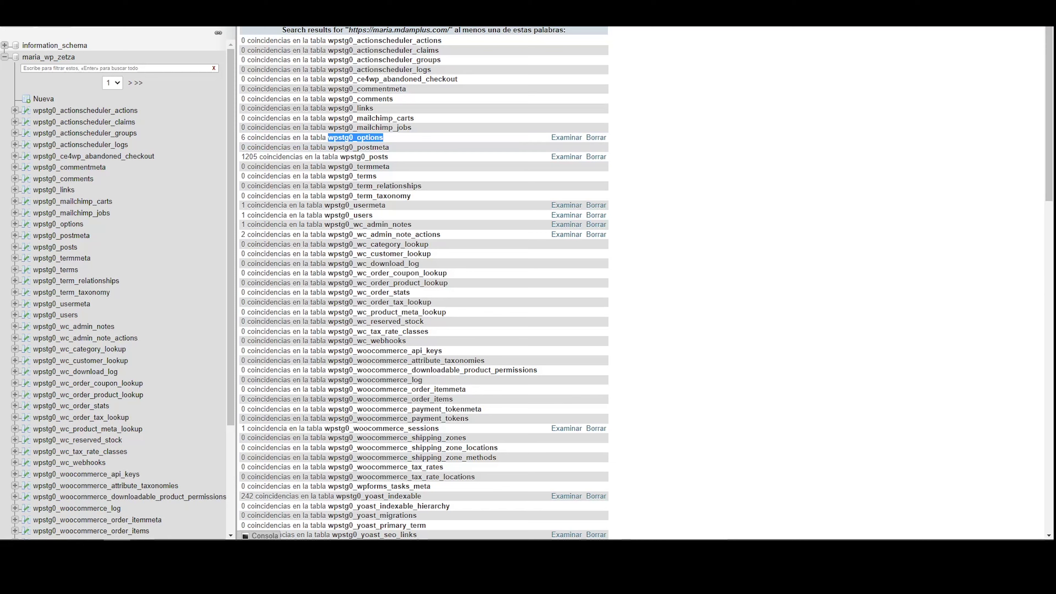
{"action": "key", "text": "alt+Tab"}
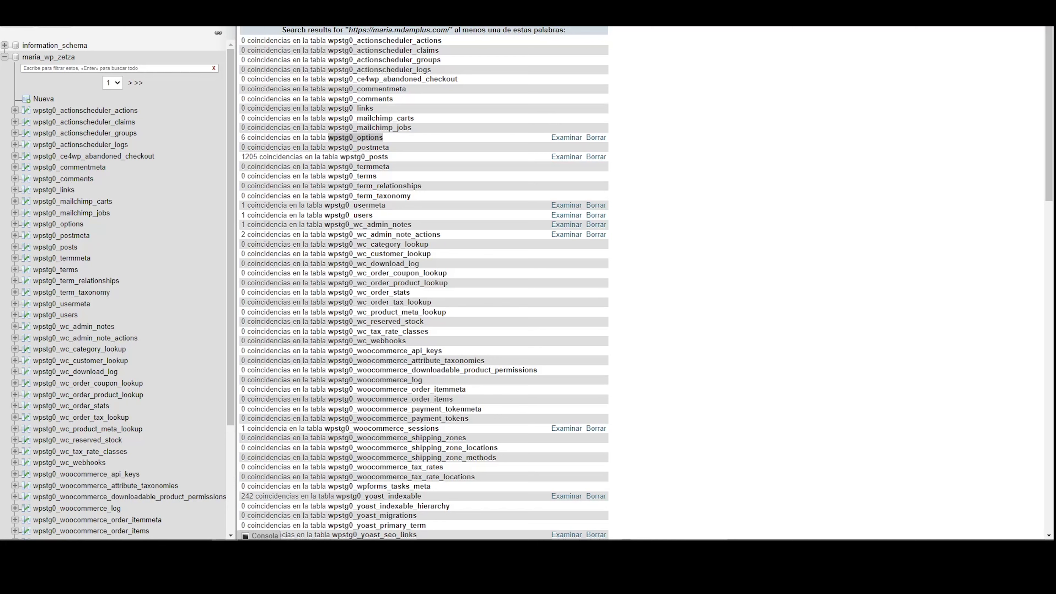
{"action": "key", "text": "alt+Tab"}
{"action": "left_click_drag", "start_coordinate": [726, 186], "coordinate": [556, 188]}
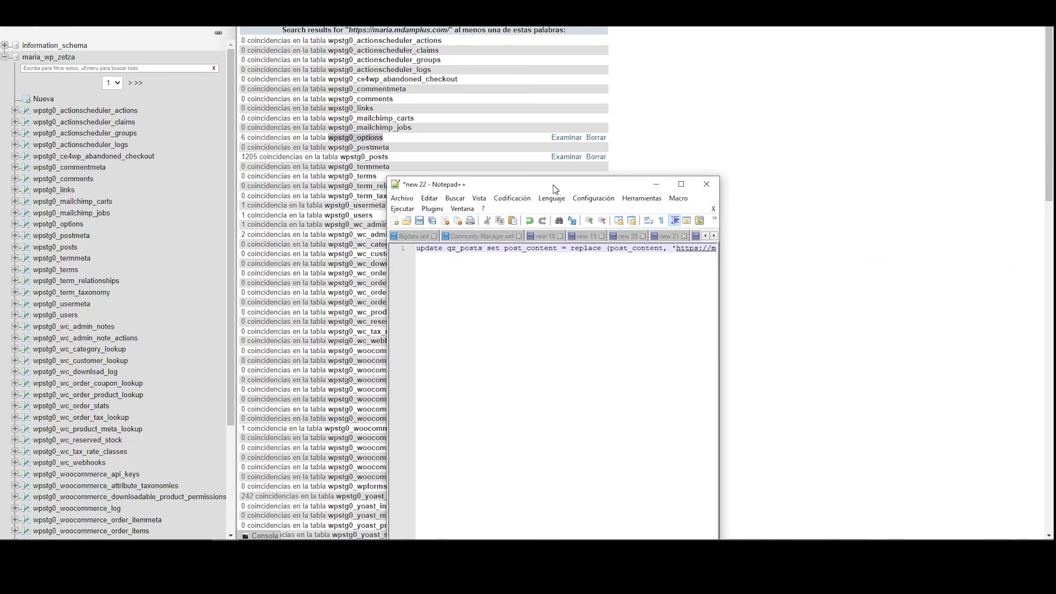
{"action": "left_click_drag", "start_coordinate": [483, 249], "coordinate": [449, 250]}
{"action": "key", "text": "ctrl+v"}
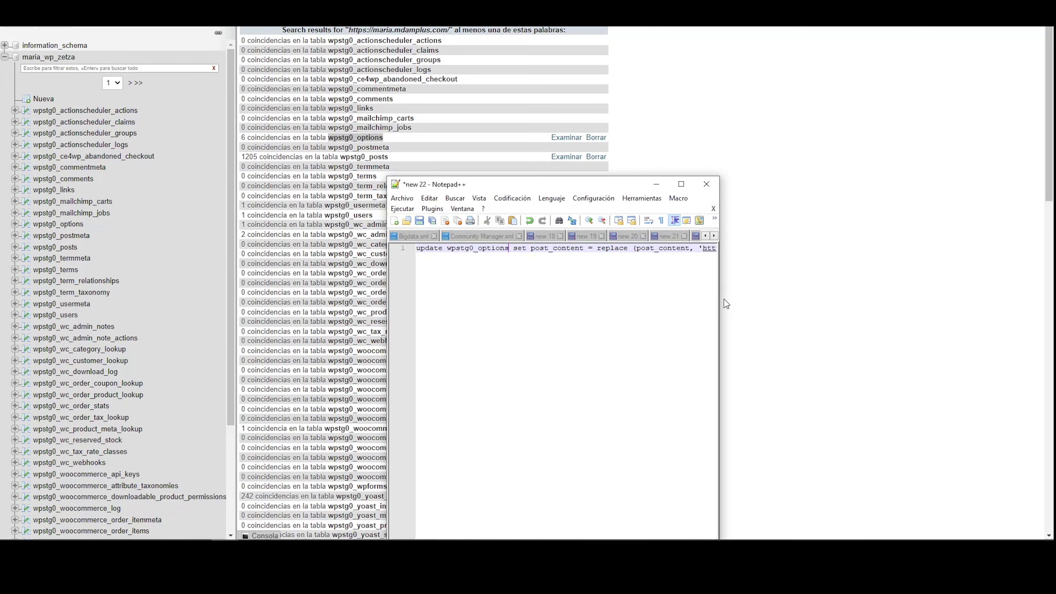
Widen the Notepad++ window and arrange it side by side with the phpMyAdmin browser window.
{"action": "left_click_drag", "start_coordinate": [719, 301], "coordinate": [1013, 304]}
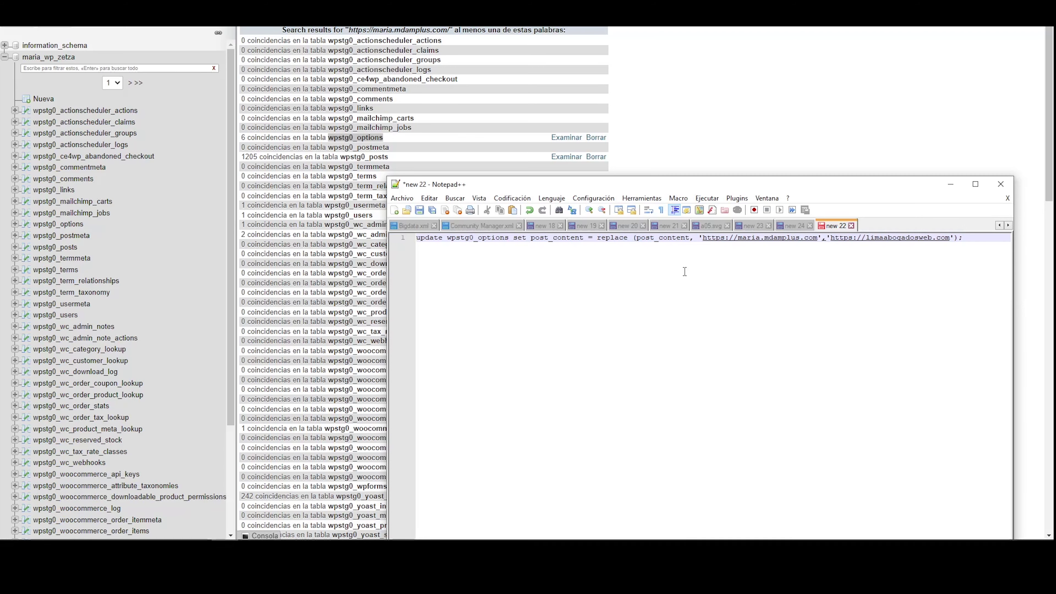
{"action": "left_click_drag", "start_coordinate": [640, 188], "coordinate": [674, 120]}
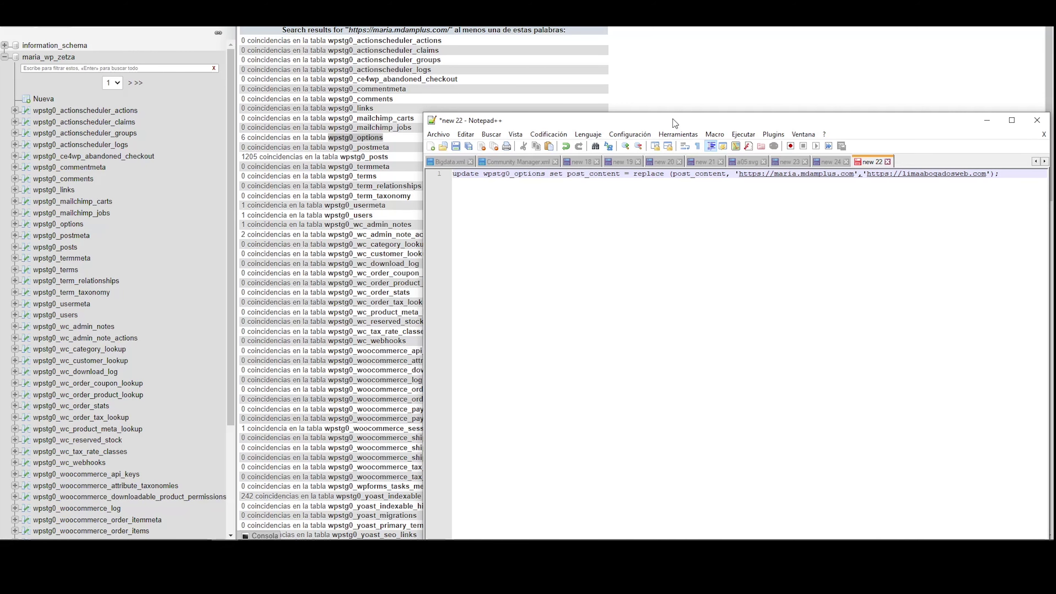
{"action": "left_click_drag", "start_coordinate": [673, 119], "coordinate": [1054, 121]}
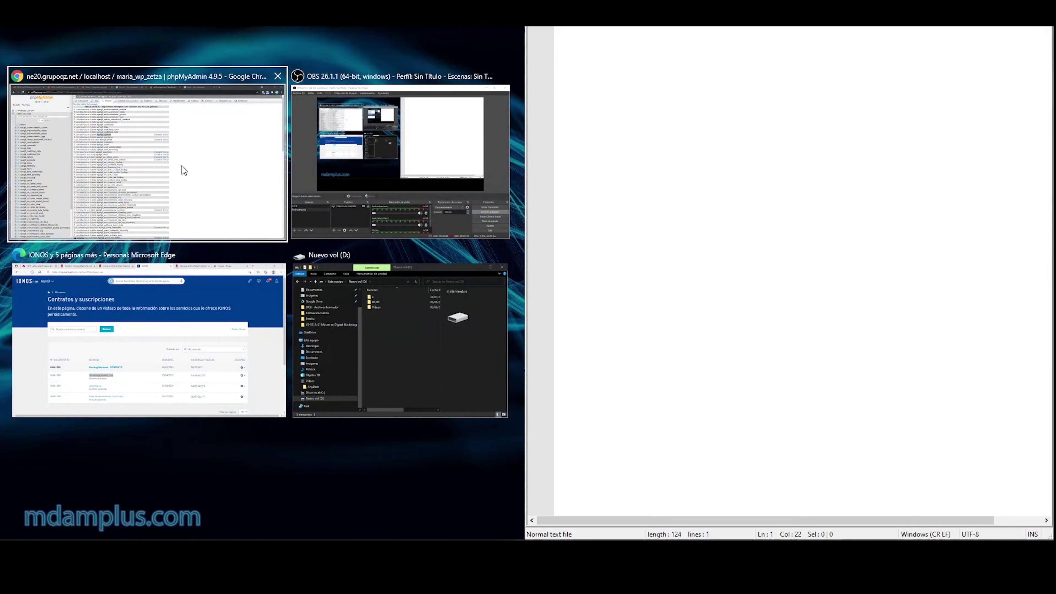
{"action": "left_click", "coordinate": [212, 171]}
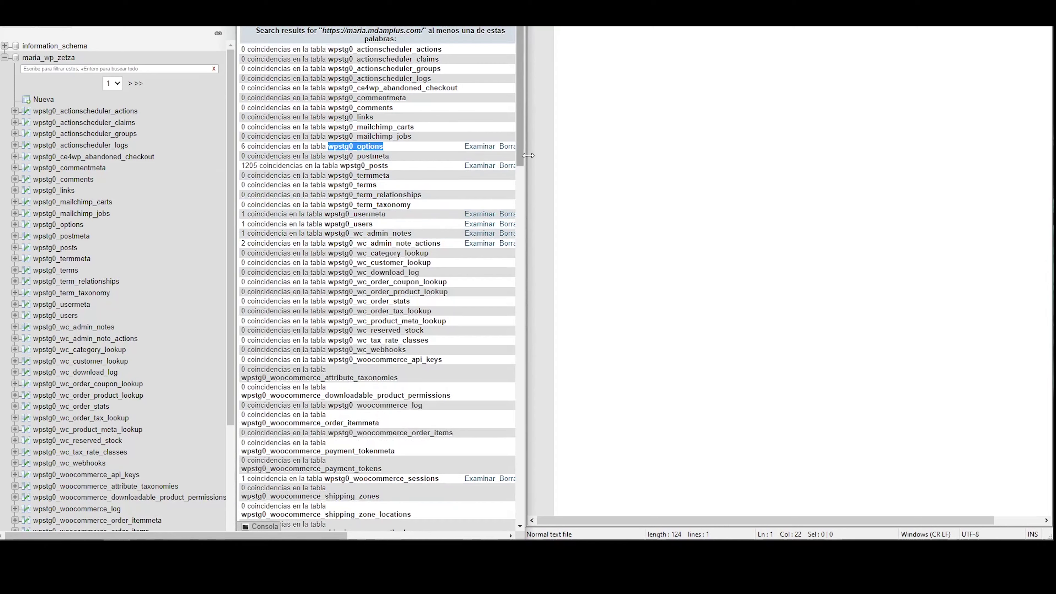
Replace both post_content references in the Notepad++ query with option_value, matching the column in wpstg0_options, and select the whole query.
{"action": "left_click_drag", "start_coordinate": [524, 150], "coordinate": [518, 366]}
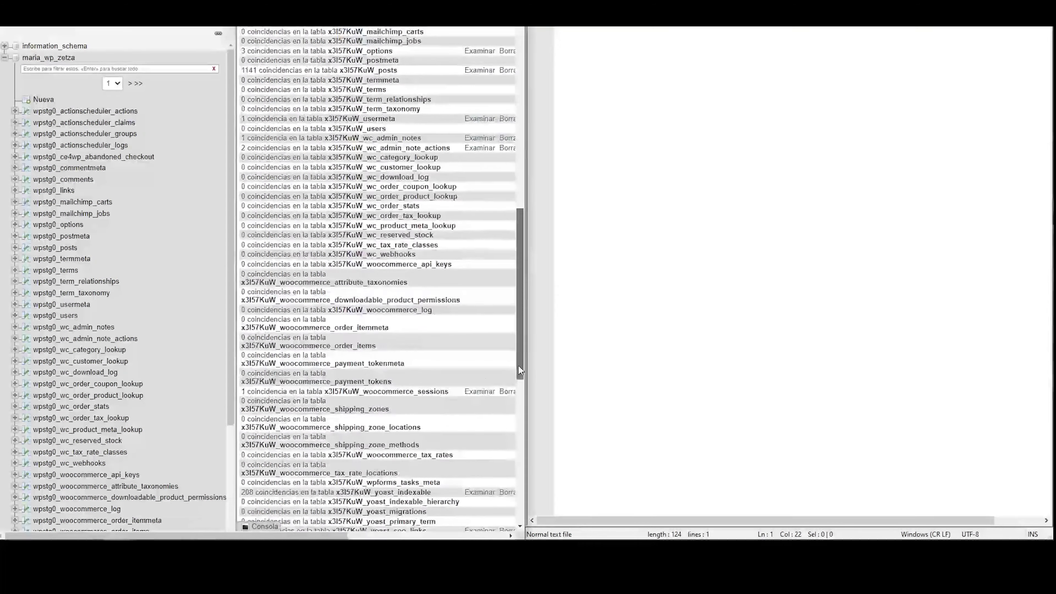
{"action": "left_click_drag", "start_coordinate": [237, 249], "coordinate": [137, 240]}
{"action": "scroll", "coordinate": [333, 292], "scroll_direction": "down", "scroll_amount": 5}
{"action": "left_click_drag", "start_coordinate": [347, 535], "coordinate": [429, 540]}
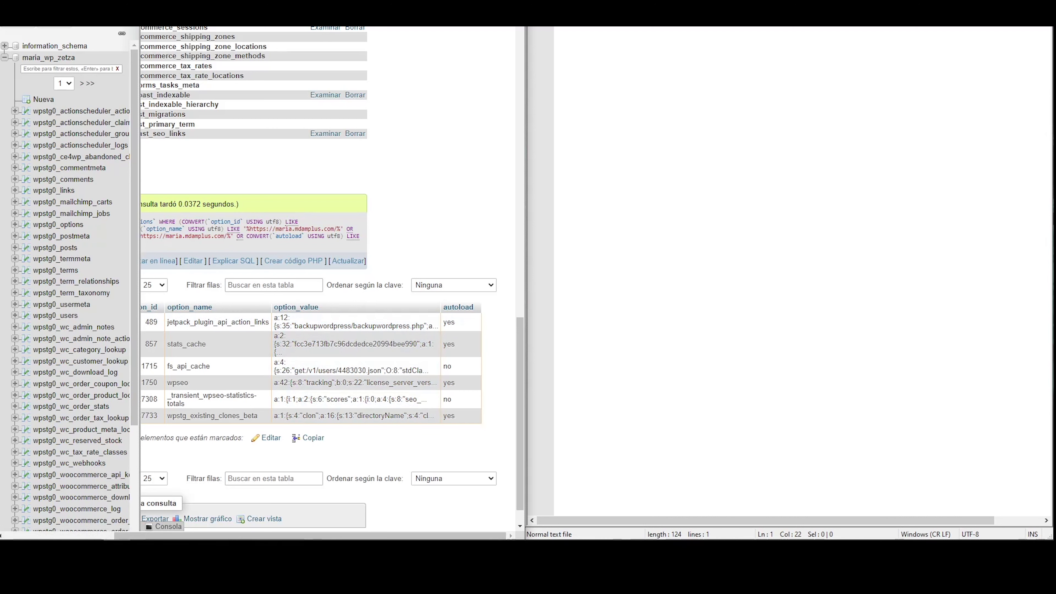
{"action": "key", "text": "F3"}
{"action": "key", "text": "shift+Left"}
{"action": "key", "text": "shift+Left"}
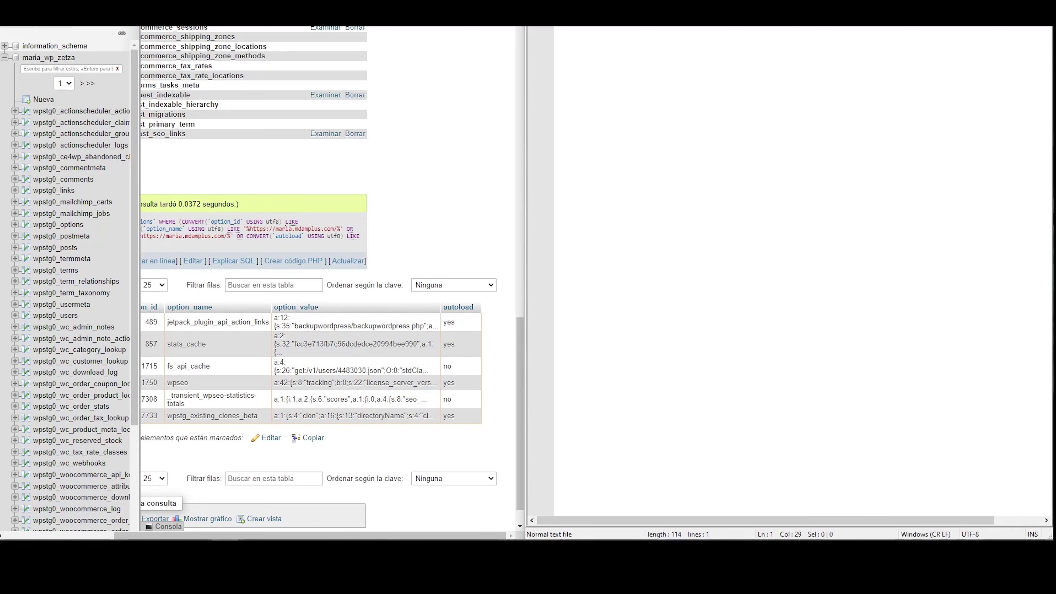
{"action": "type", "text": "es"}
{"action": "key", "text": "ctrl+v"}
{"action": "key", "text": "ctrl+a"}
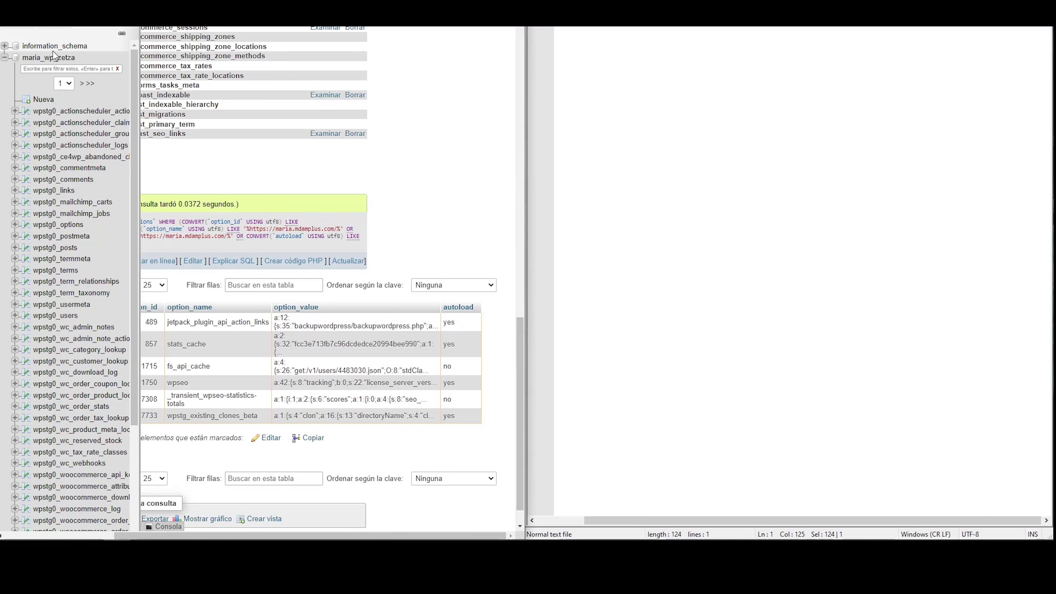
{"action": "left_click", "coordinate": [52, 62]}
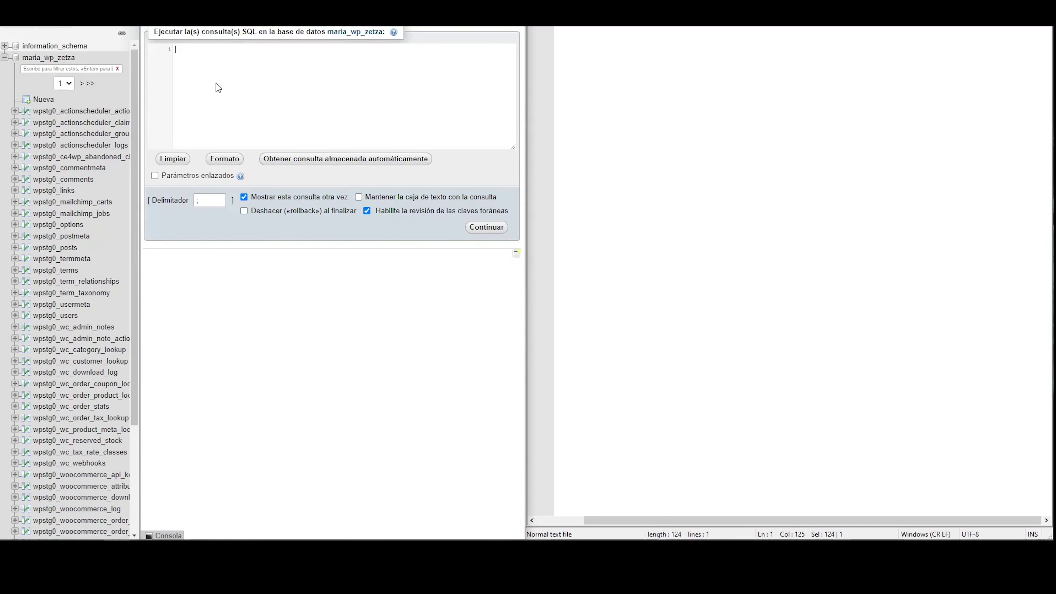
{"action": "key", "text": "ctrl+v"}
{"action": "key", "text": "ctrl+Return"}
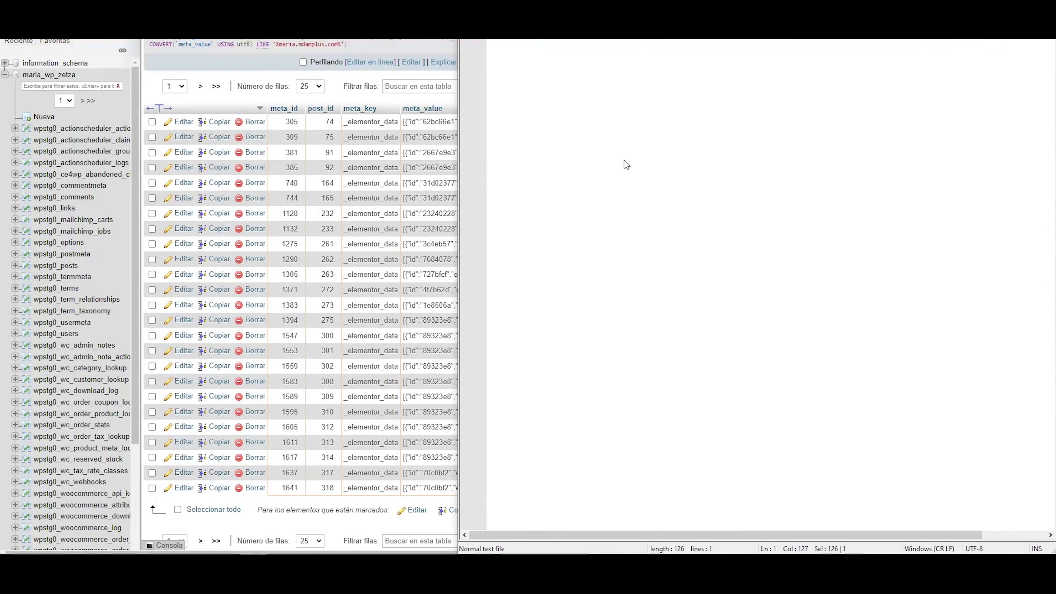
{"action": "left_click", "coordinate": [234, 25]}
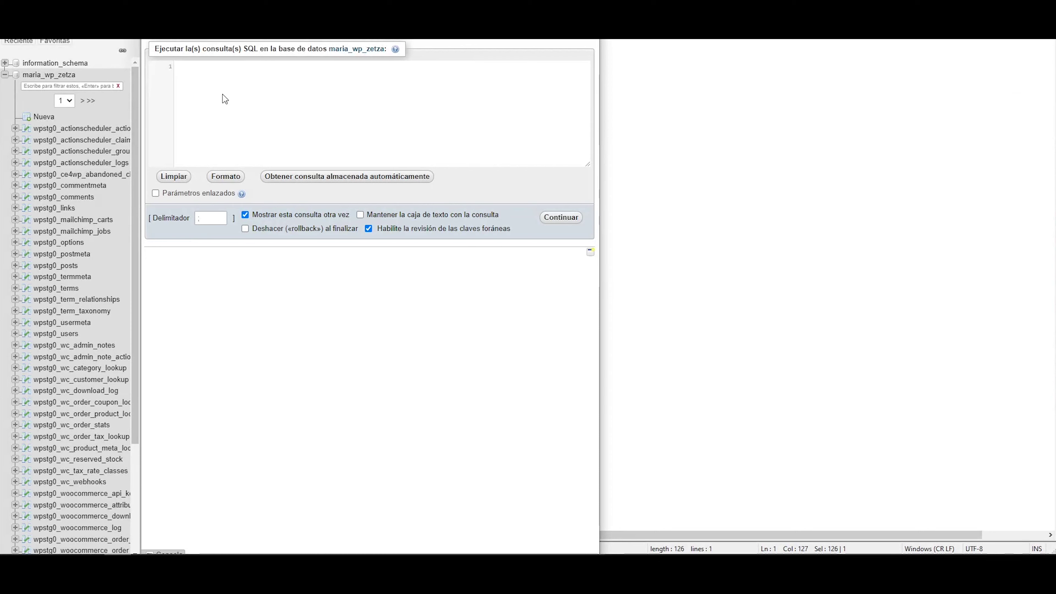
{"action": "type", "text": "update x3157KuW_options set option_value = replace (option_value, 'https://maria.mdamplus.com','https://limaabogadosweb.com');"}
{"action": "left_click", "coordinate": [485, 246]}
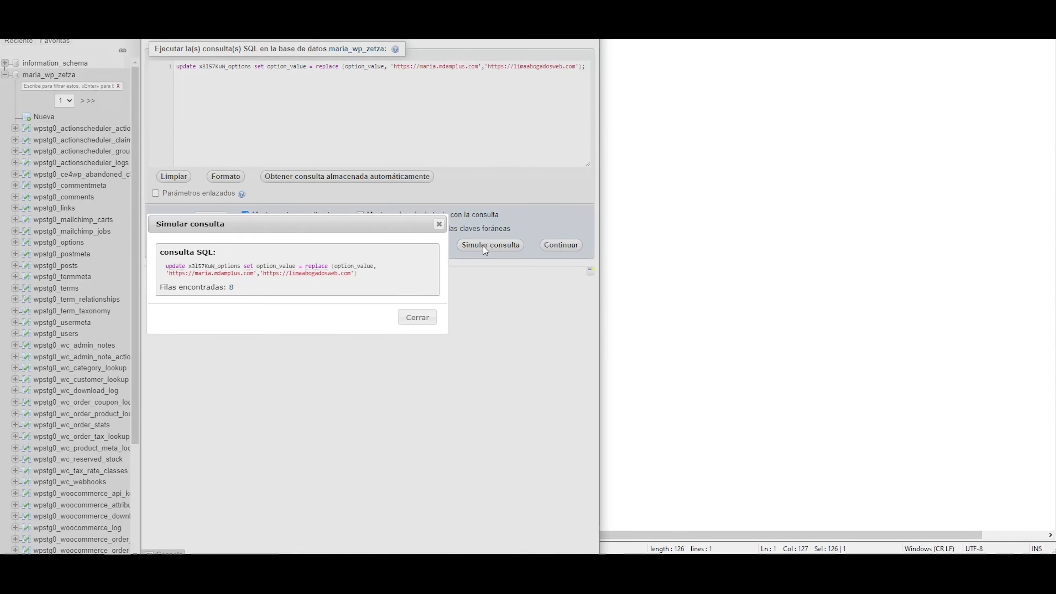
{"action": "left_click", "coordinate": [418, 318]}
{"action": "left_click", "coordinate": [553, 250]}
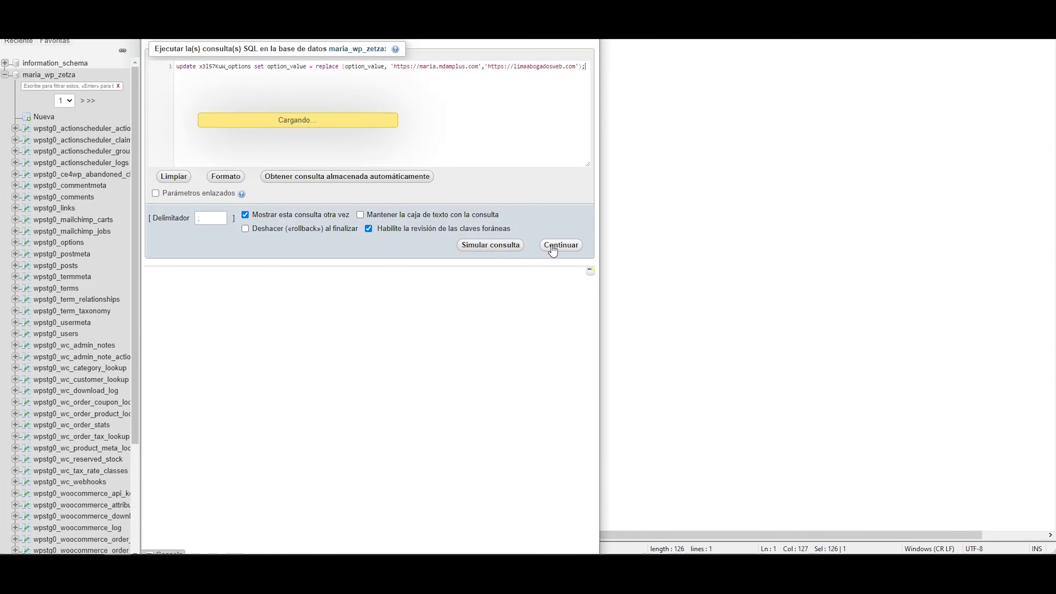
{"action": "left_click", "coordinate": [46, 75]}
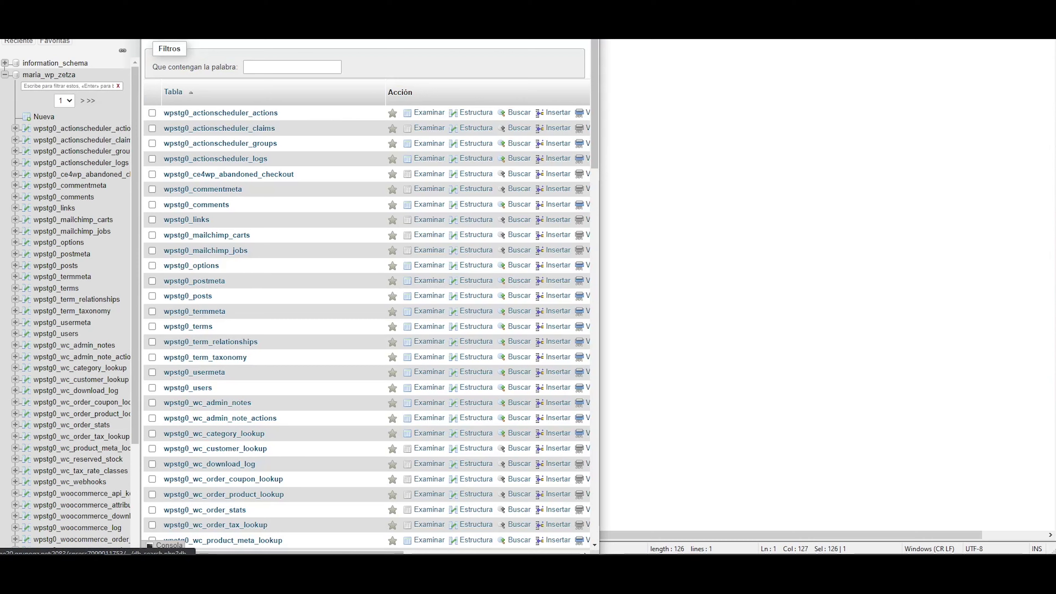
{"action": "left_click", "coordinate": [190, 85]}
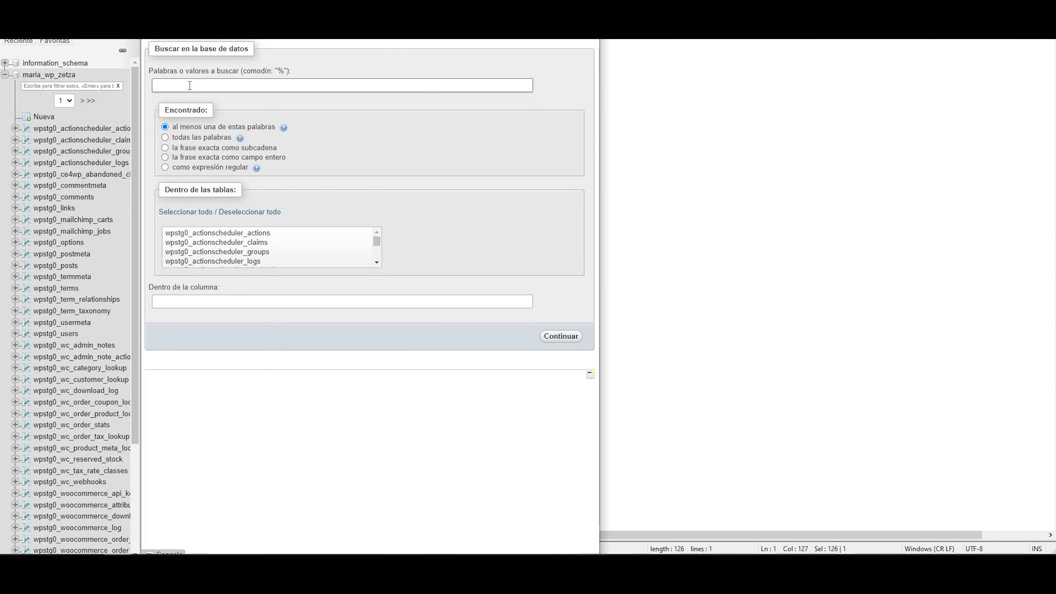
{"action": "type", "text": "https://maria.mdamplus.com"}
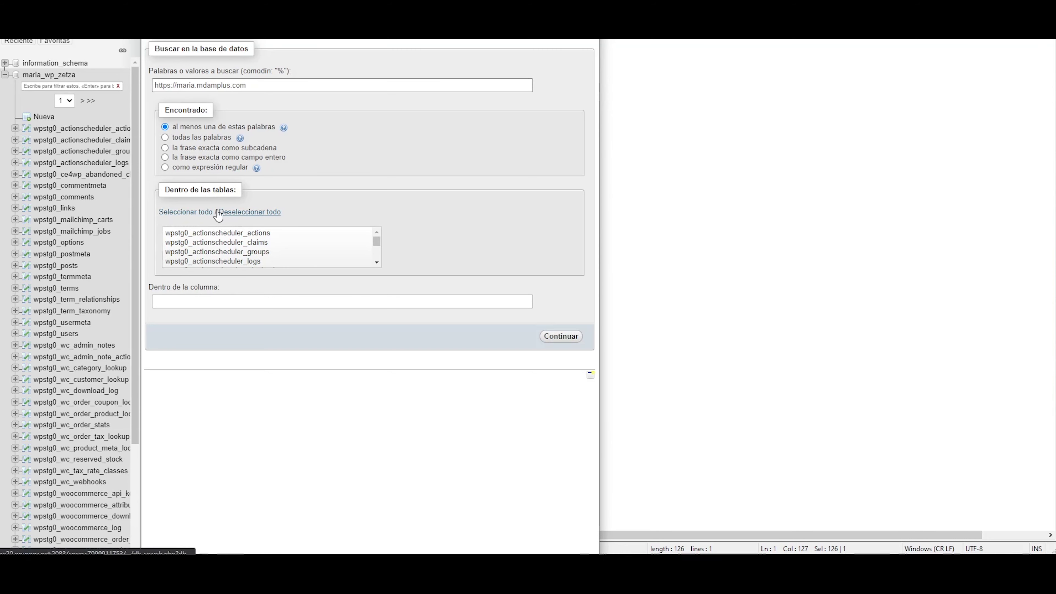
{"action": "left_click", "coordinate": [190, 212]}
{"action": "left_click", "coordinate": [554, 337]}
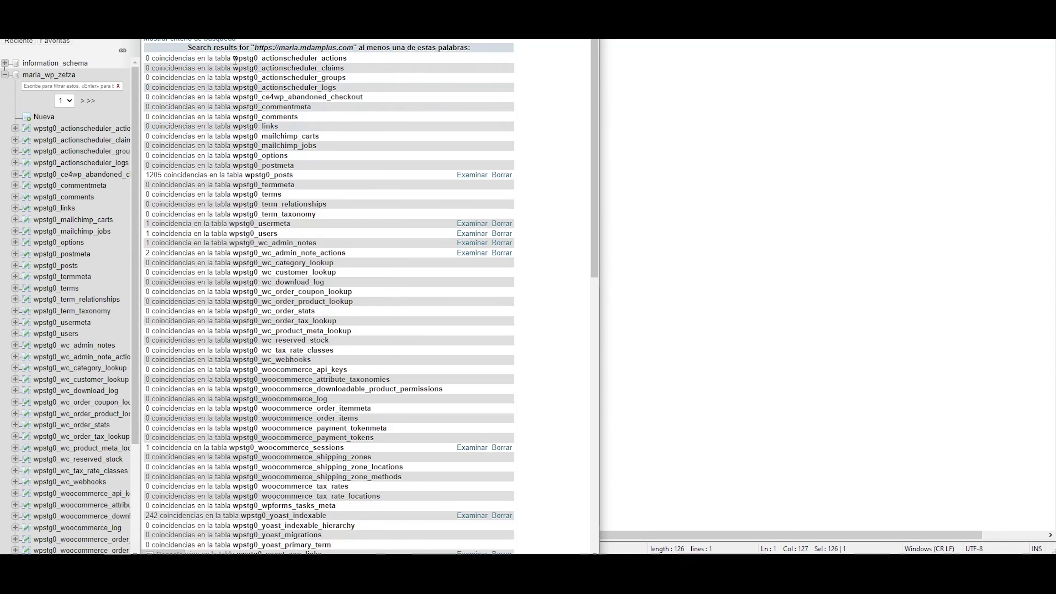
{"action": "left_click_drag", "start_coordinate": [596, 157], "coordinate": [580, 448]}
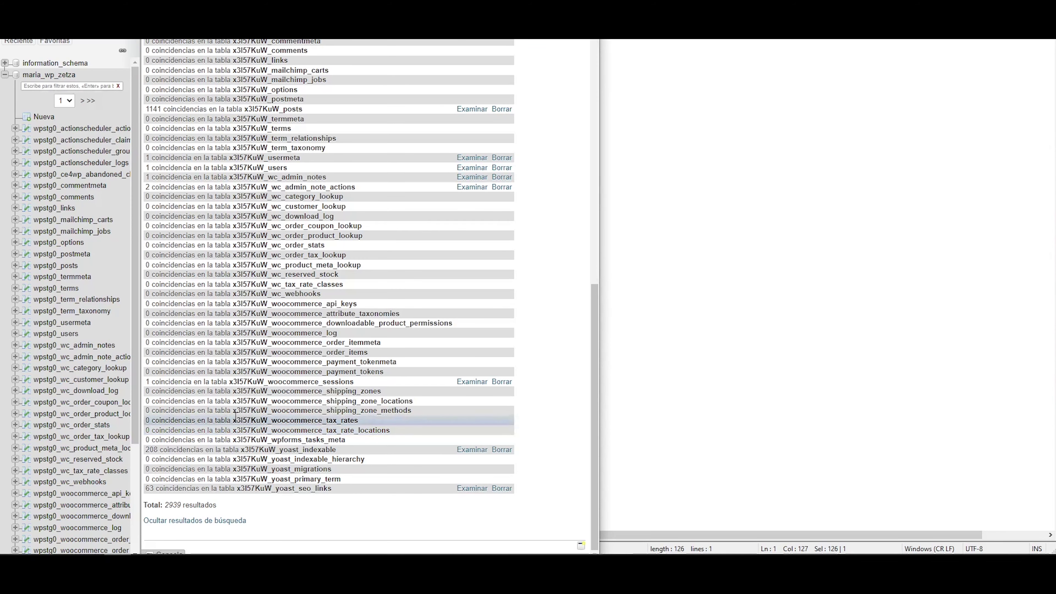
Check the table prefix in the WordPress configuration file, look at the plugin list, and return to the phpMyAdmin search results.
{"action": "key", "text": "alt+Tab"}
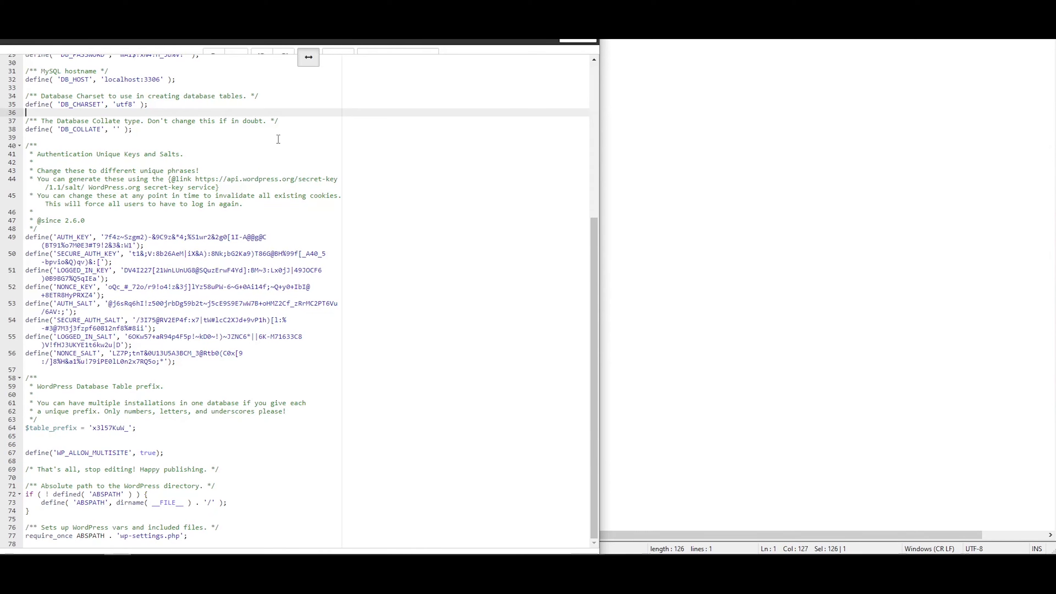
{"action": "left_click_drag", "start_coordinate": [600, 298], "coordinate": [599, 322]}
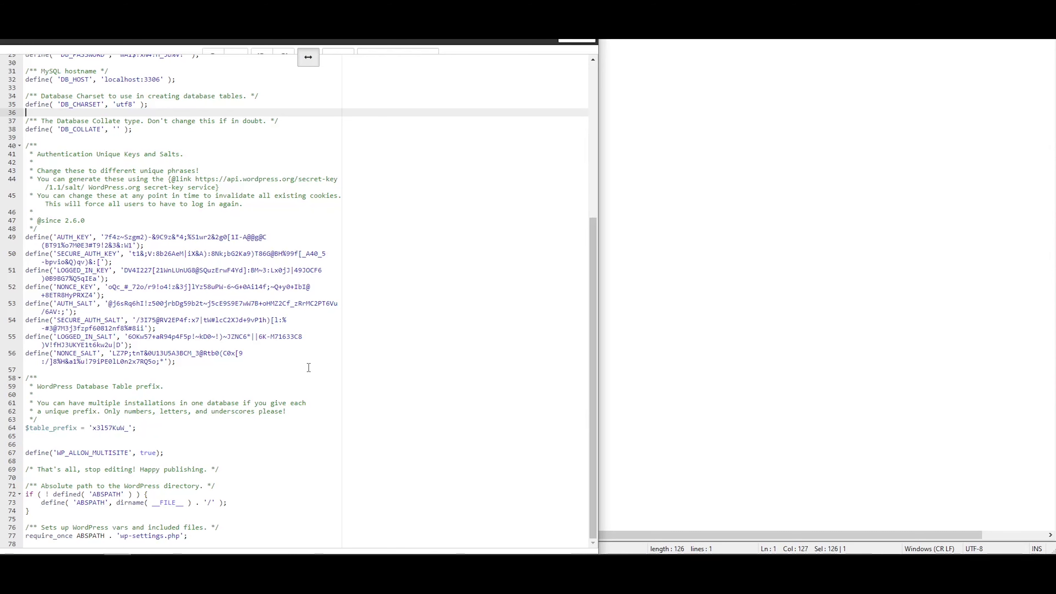
{"action": "key", "text": "alt+Tab"}
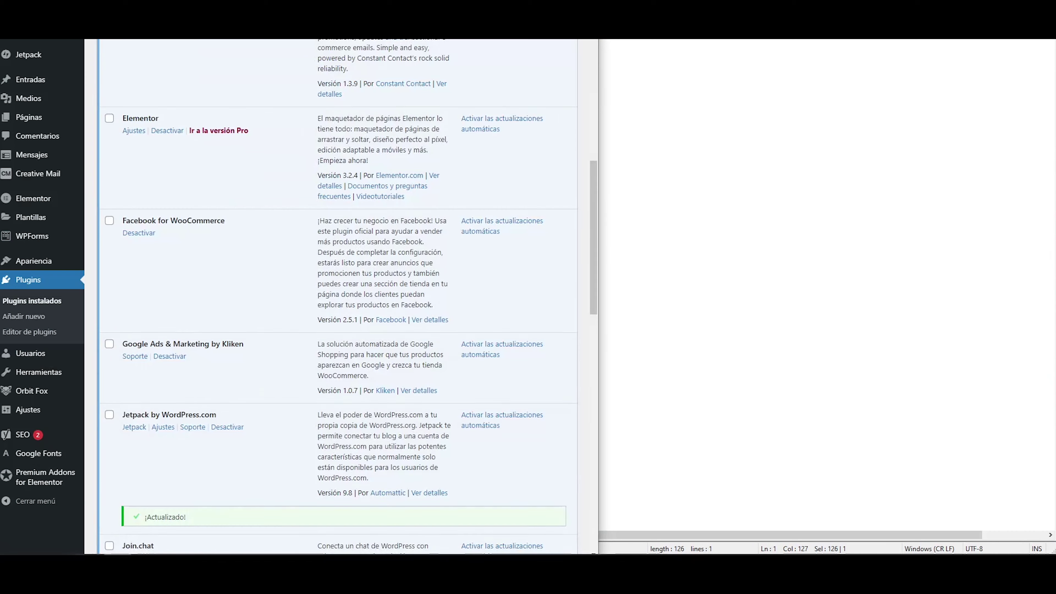
{"action": "key", "text": "alt+Tab"}
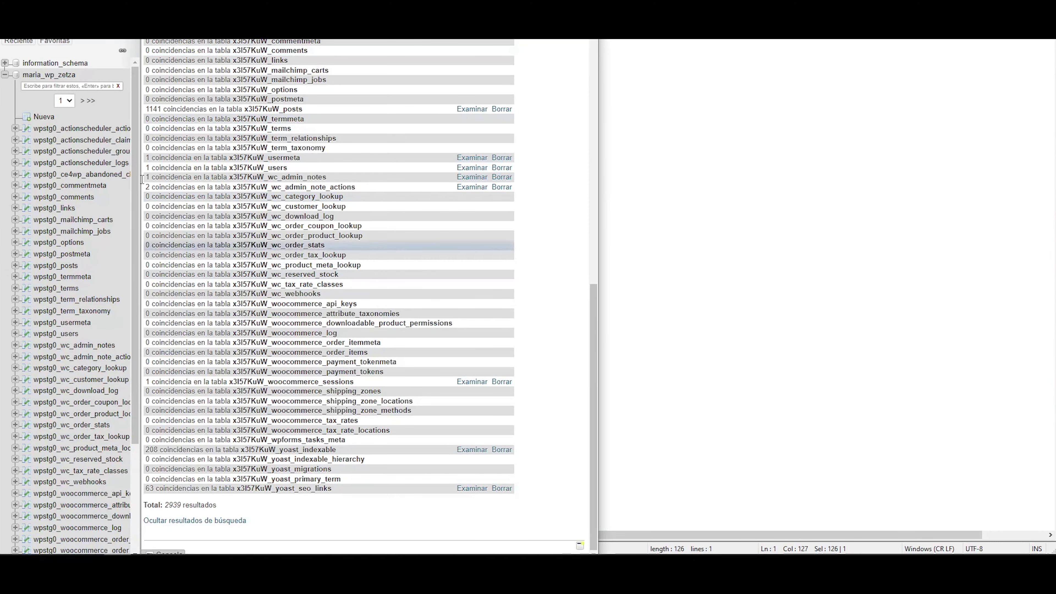
Open the table list of maria_wp_zetza, mark wpstg0_actionscheduler_actions and wpstg0_actionscheduler_claims, and widen the browser window.
{"action": "left_click", "coordinate": [67, 75]}
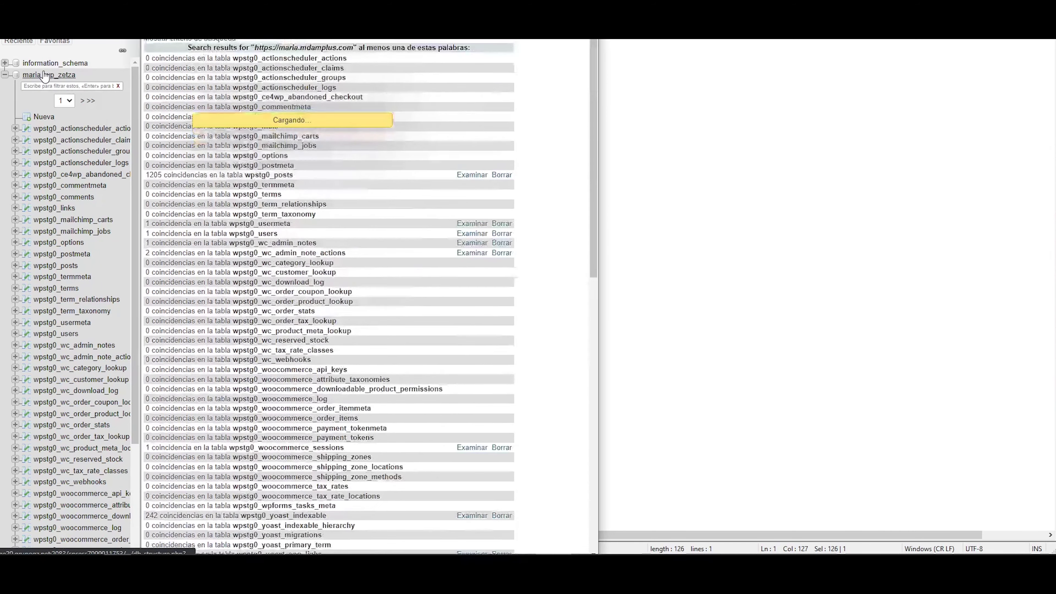
{"action": "left_click", "coordinate": [152, 113]}
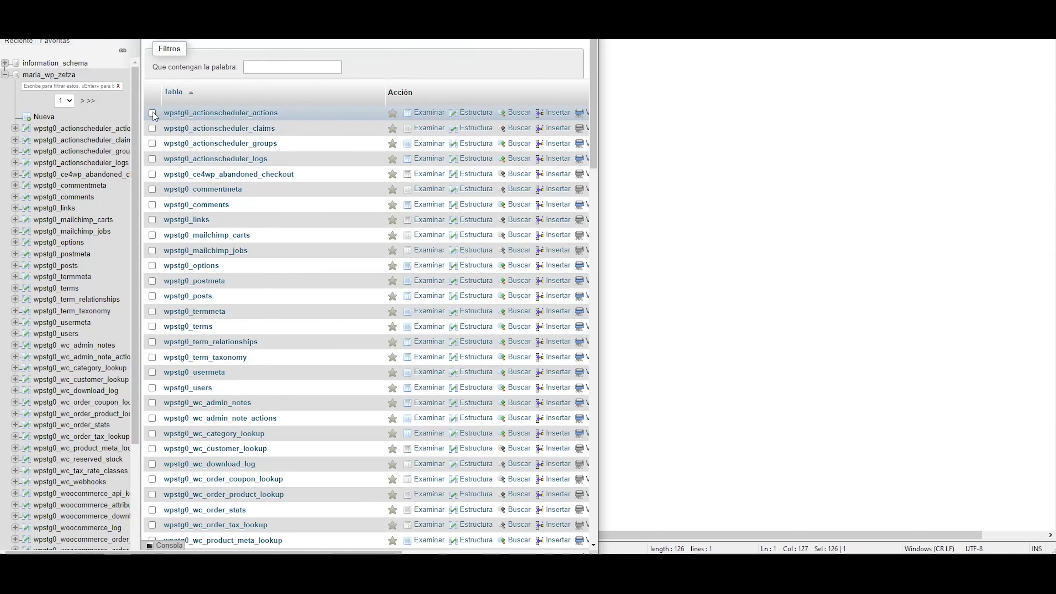
{"action": "left_click", "coordinate": [152, 129]}
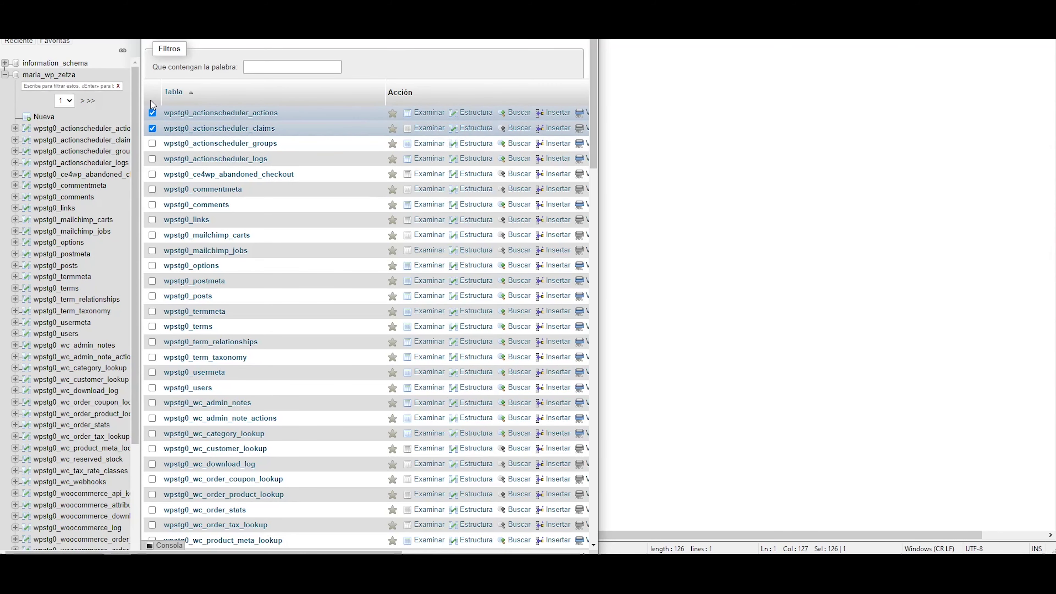
{"action": "left_click_drag", "start_coordinate": [598, 207], "coordinate": [1010, 212]}
{"action": "left_click_drag", "start_coordinate": [1005, 135], "coordinate": [989, 554]}
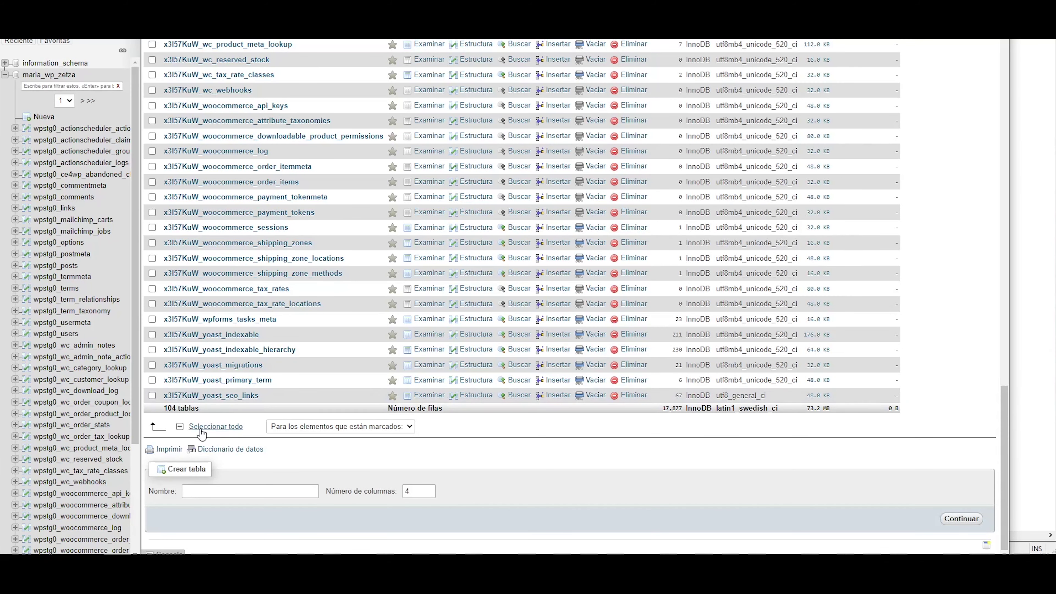
Mark all tables in the maria_wp_zetza table list.
{"action": "left_click", "coordinate": [180, 427]}
{"action": "left_click", "coordinate": [180, 427]}
{"action": "left_click", "coordinate": [180, 427]}
Unmark the five x3l57KuW_yoast_ tables and x3l57KuW_wpforms_tasks_meta so they are left out of the table selection.
{"action": "left_click", "coordinate": [152, 395]}
{"action": "left_click", "coordinate": [152, 379]}
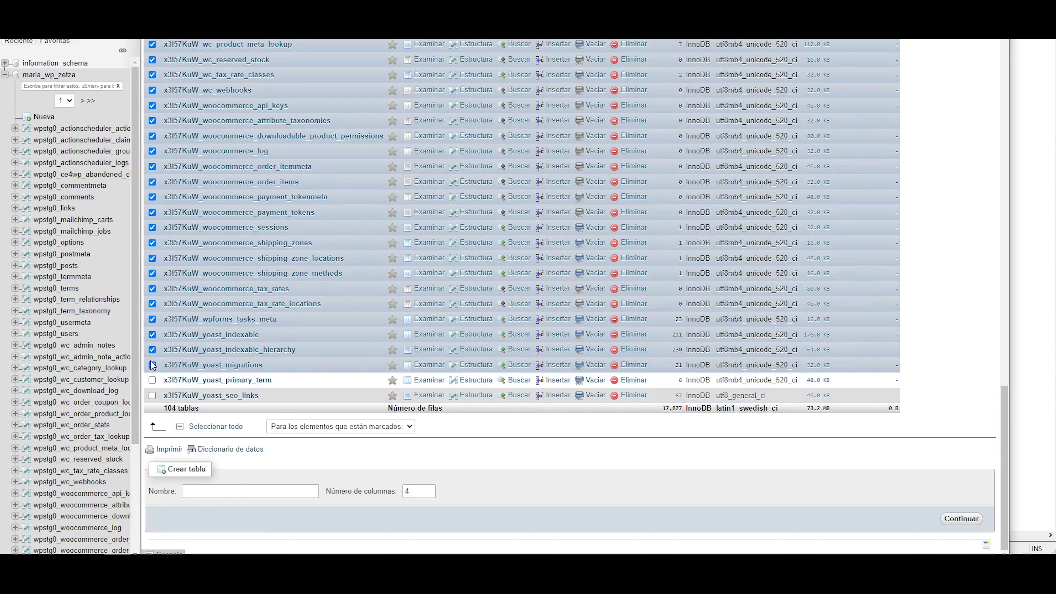
{"action": "left_click", "coordinate": [152, 365]}
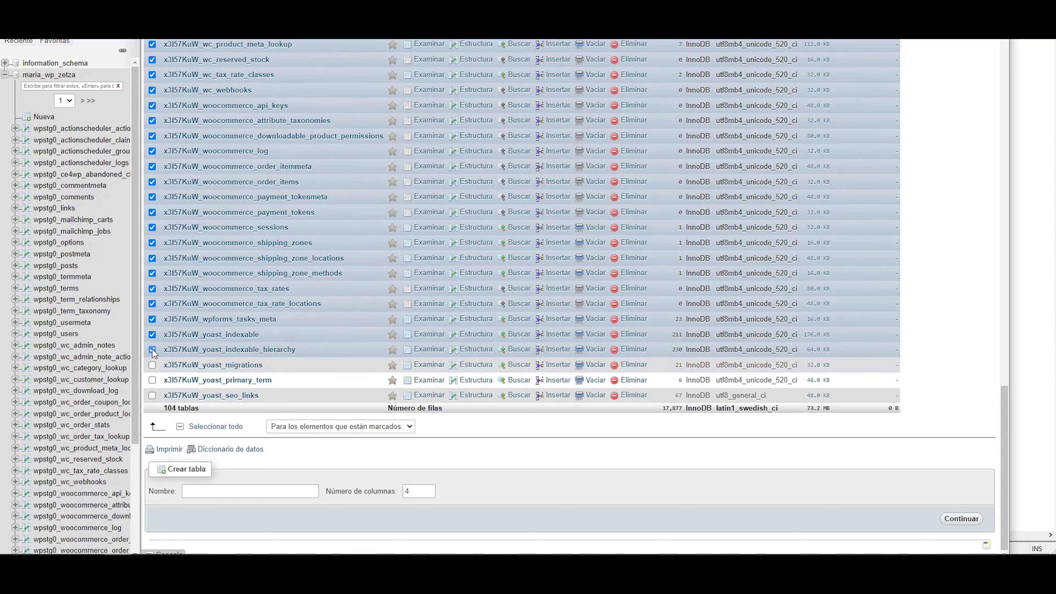
{"action": "left_click", "coordinate": [152, 349]}
{"action": "left_click", "coordinate": [152, 334]}
{"action": "left_click", "coordinate": [152, 319]}
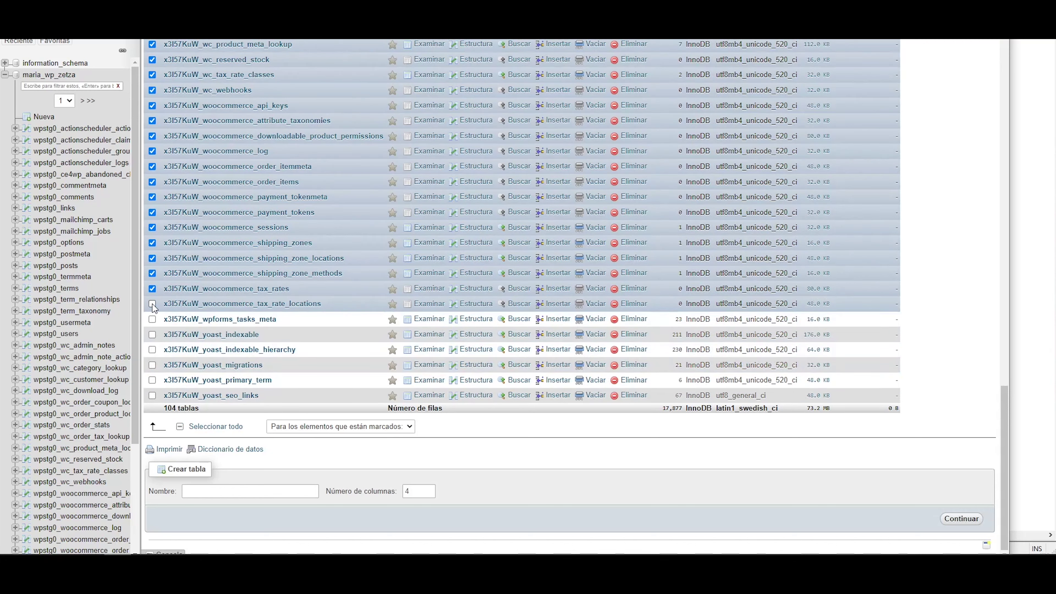
Unmark all x3l57KuW_woocommerce_ tables, from woocommerce_tax_rate_locations up to woocommerce_api_keys.
{"action": "left_click", "coordinate": [152, 303]}
{"action": "left_click", "coordinate": [153, 274]}
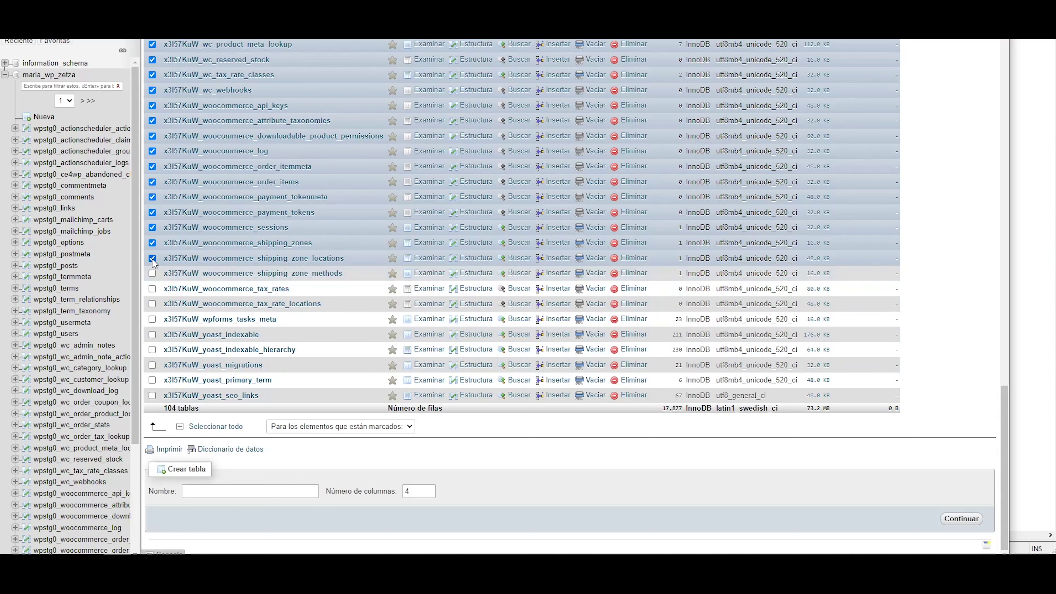
{"action": "left_click", "coordinate": [152, 259]}
{"action": "left_click", "coordinate": [152, 243]}
{"action": "left_click", "coordinate": [153, 228]}
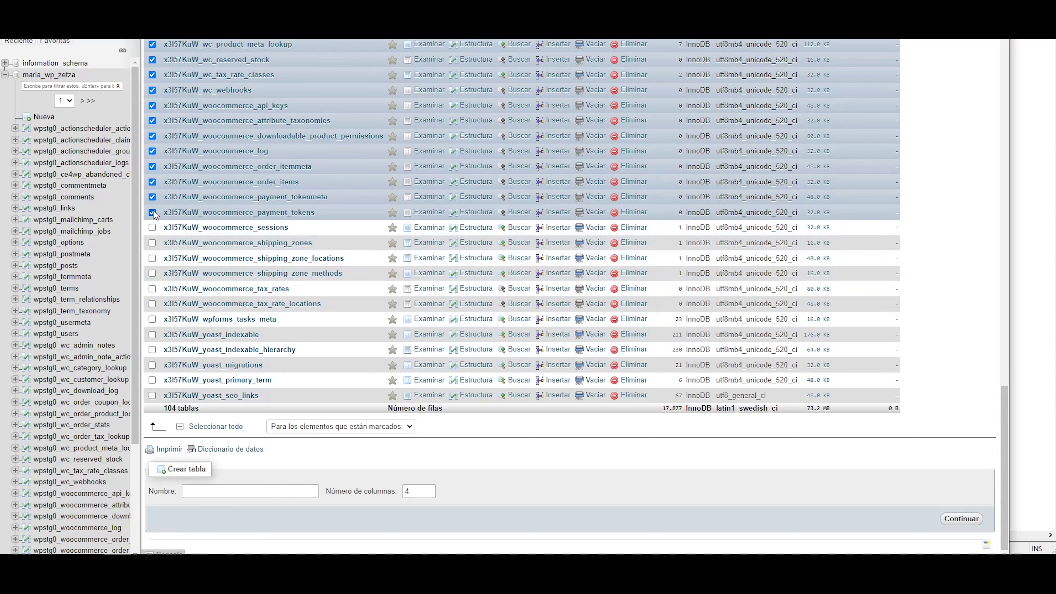
{"action": "left_click", "coordinate": [152, 197]}
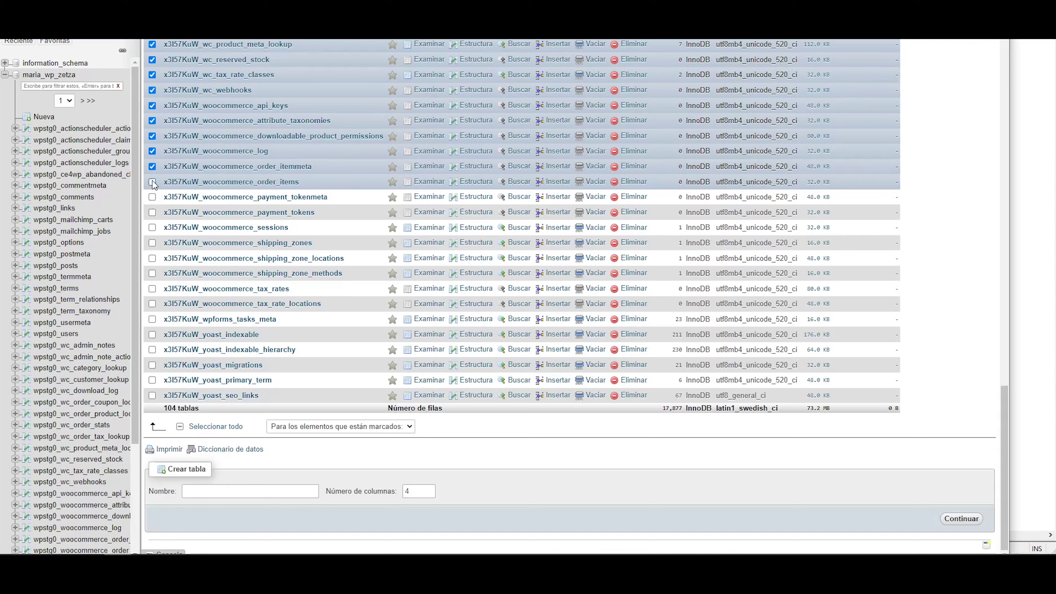
{"action": "left_click", "coordinate": [152, 167]}
{"action": "left_click", "coordinate": [152, 151]}
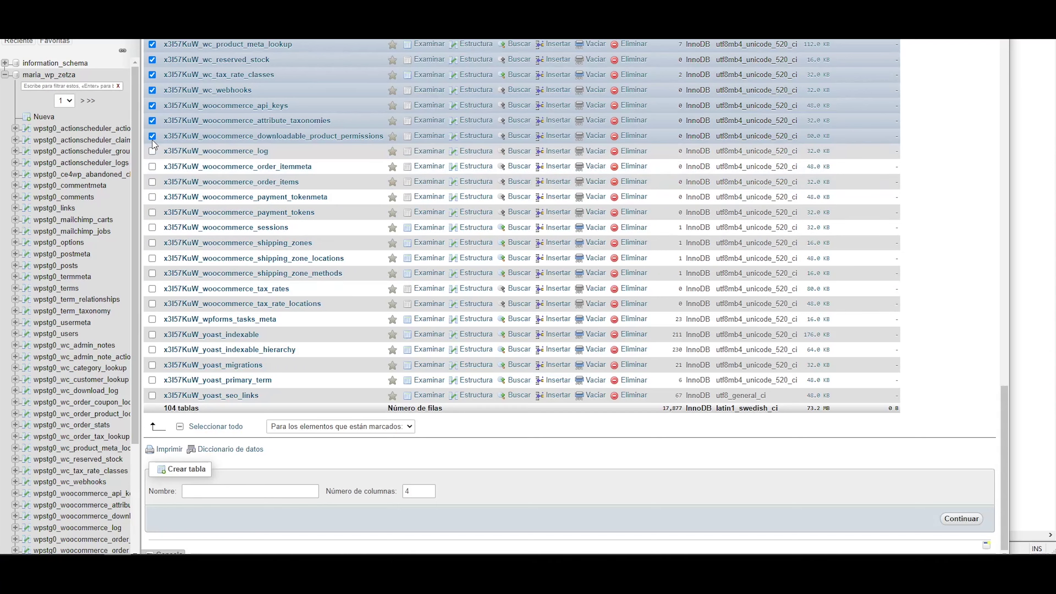
{"action": "left_click", "coordinate": [152, 120]}
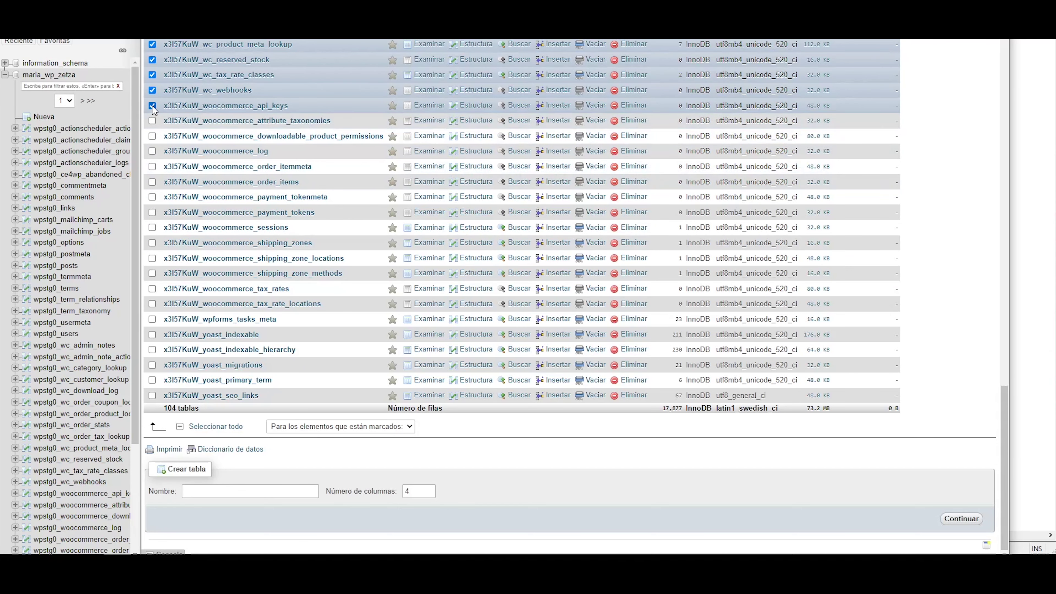
Unmark the x3l57KuW_ tables wc_webhooks, wc_tax_rate_classes, wc_reserved_stock and wc_product_meta_lookup.
{"action": "left_click", "coordinate": [152, 90]}
{"action": "left_click", "coordinate": [152, 74]}
{"action": "left_click", "coordinate": [152, 59]}
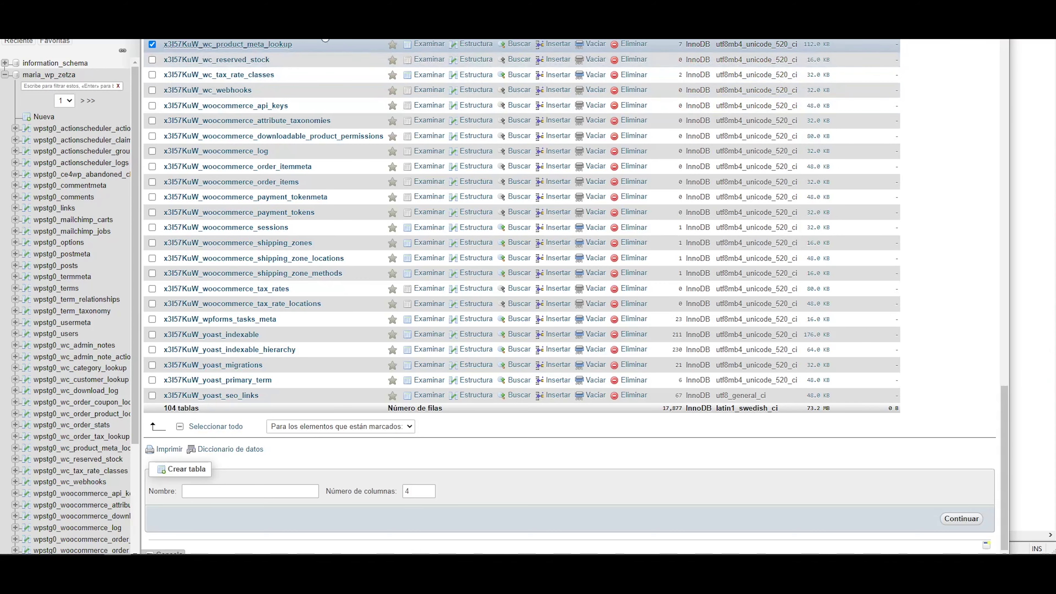
{"action": "left_click_drag", "start_coordinate": [1005, 406], "coordinate": [983, 288]}
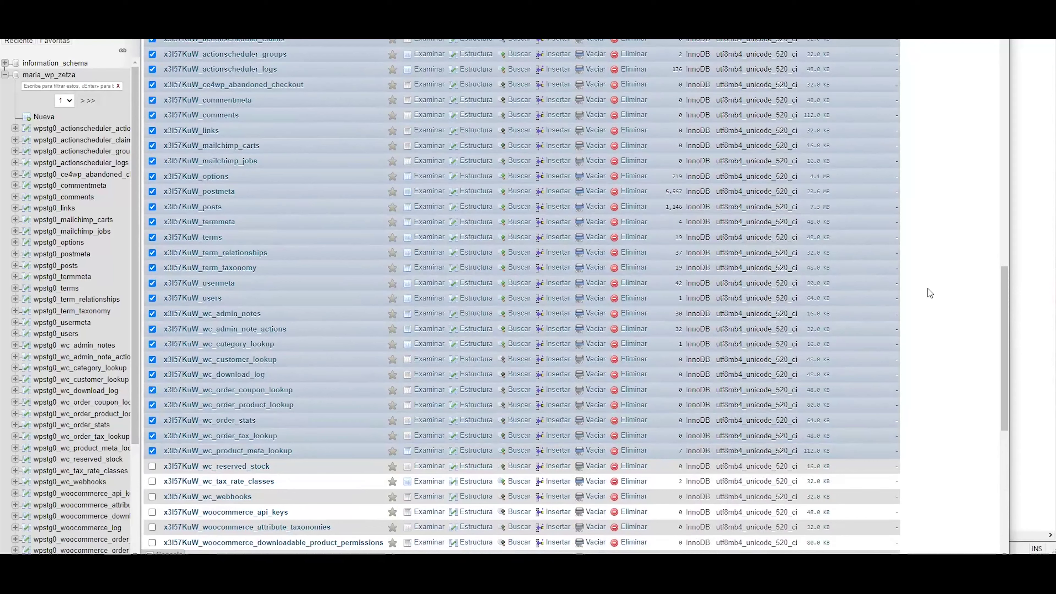
{"action": "left_click", "coordinate": [152, 449]}
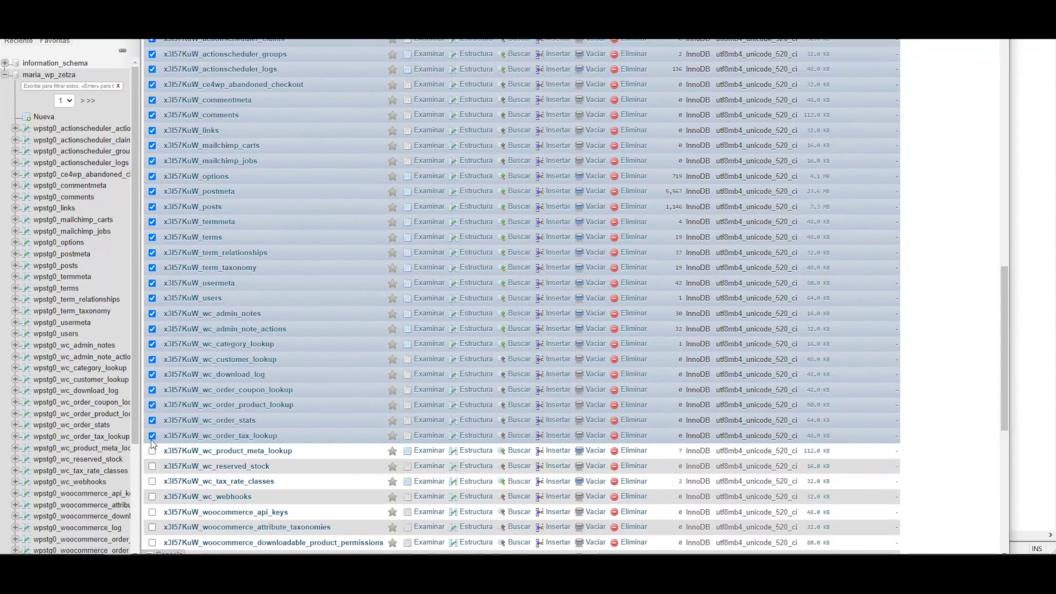